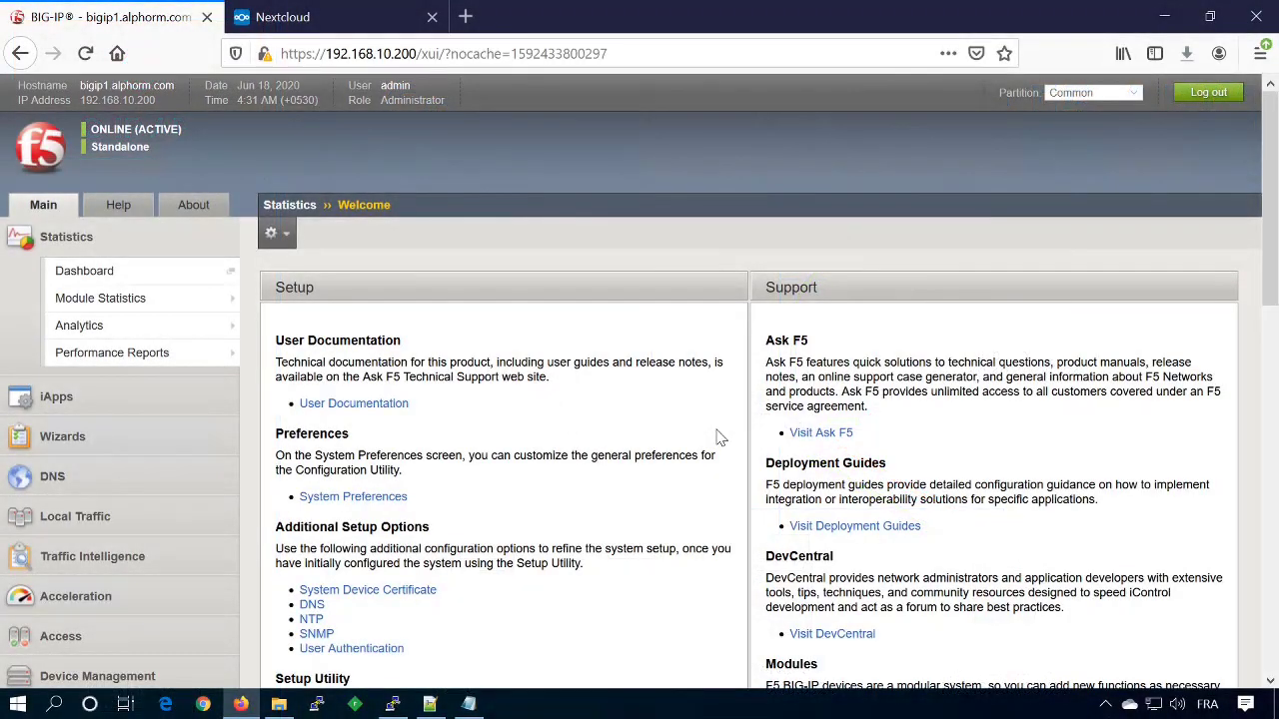
Switch to the hosts file in Notepad++ and examine the address entries for webapp.alphorm.lab and idp.alphorm.lab.
{"action": "left_click", "coordinate": [430, 704]}
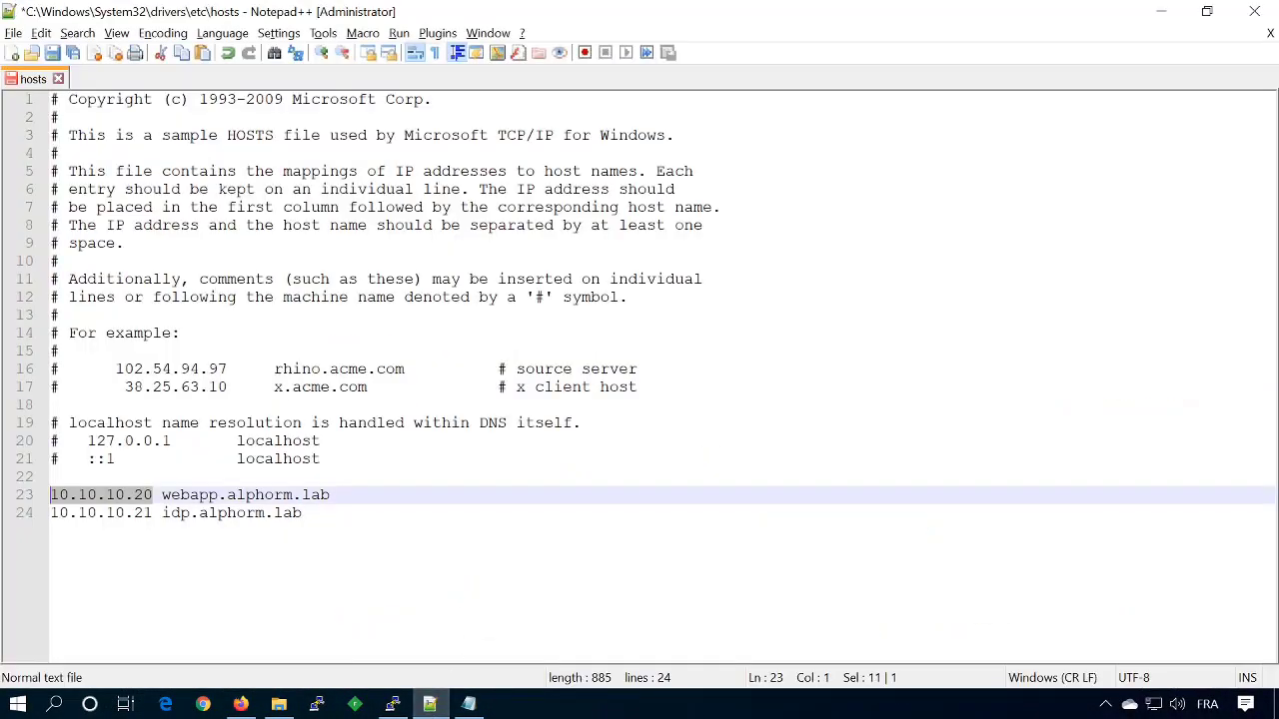
{"action": "left_click", "coordinate": [301, 512]}
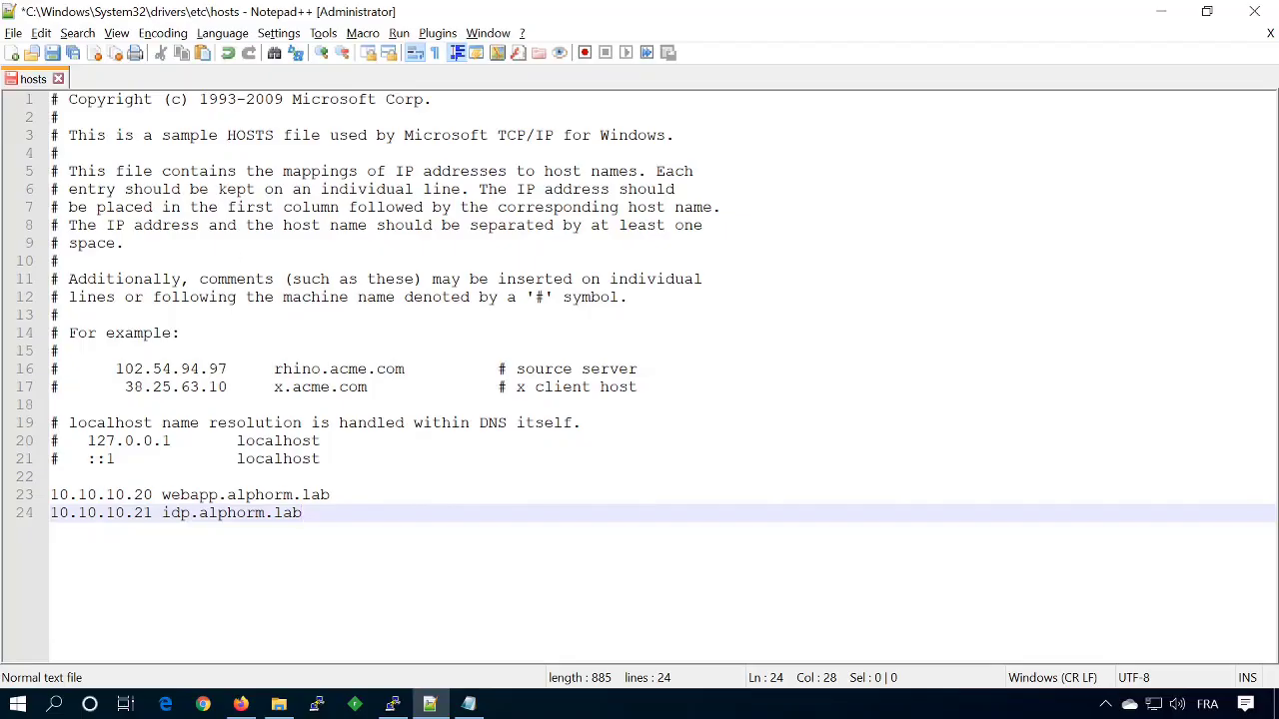
{"action": "left_click", "coordinate": [160, 495]}
{"action": "left_click_drag", "start_coordinate": [161, 494], "coordinate": [330, 495]}
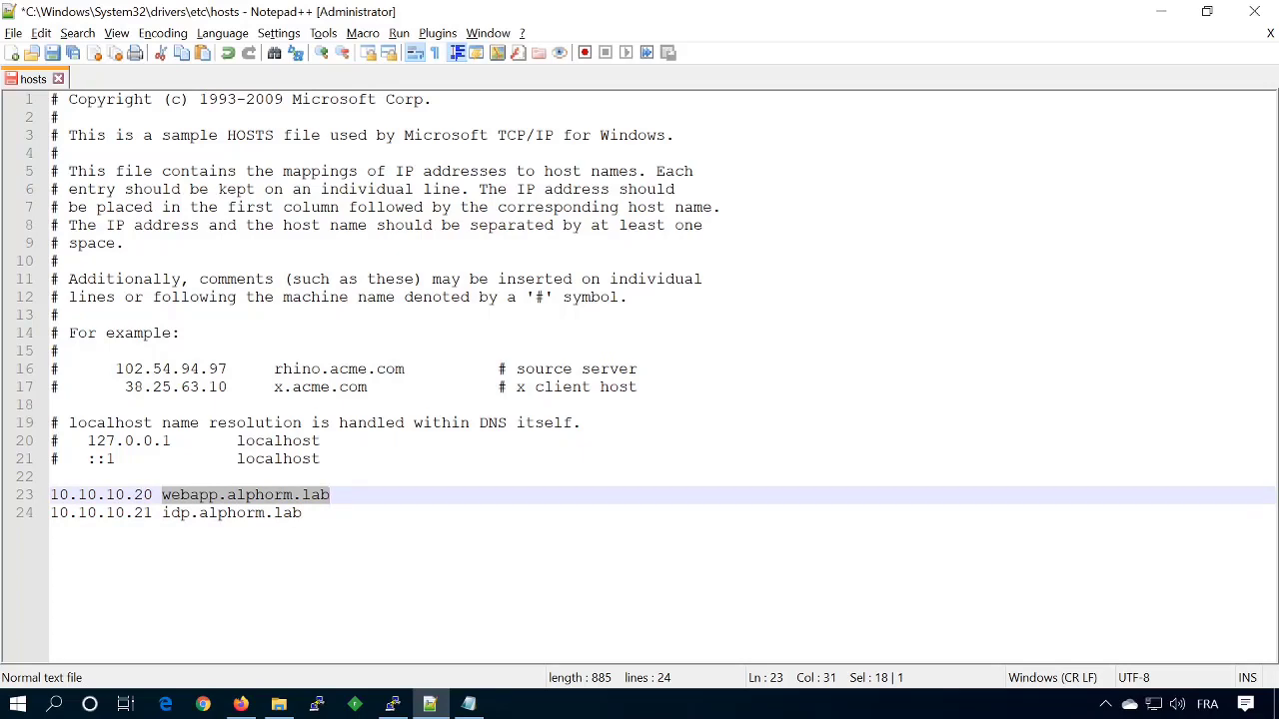
{"action": "left_click_drag", "start_coordinate": [162, 513], "coordinate": [302, 513]}
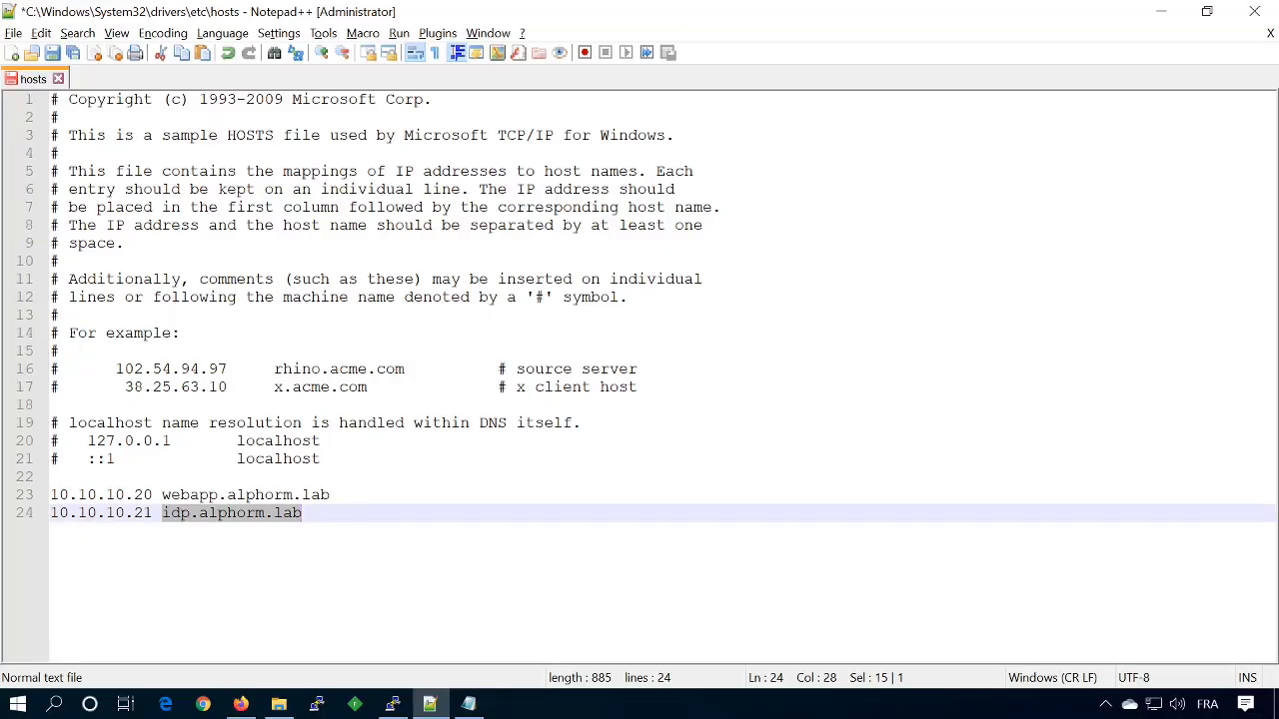
Back in the BIG-IP browser page, open the device's static hostname list and delete the webapp.alphorm.lab entry.
{"action": "key", "text": "alt+Tab"}
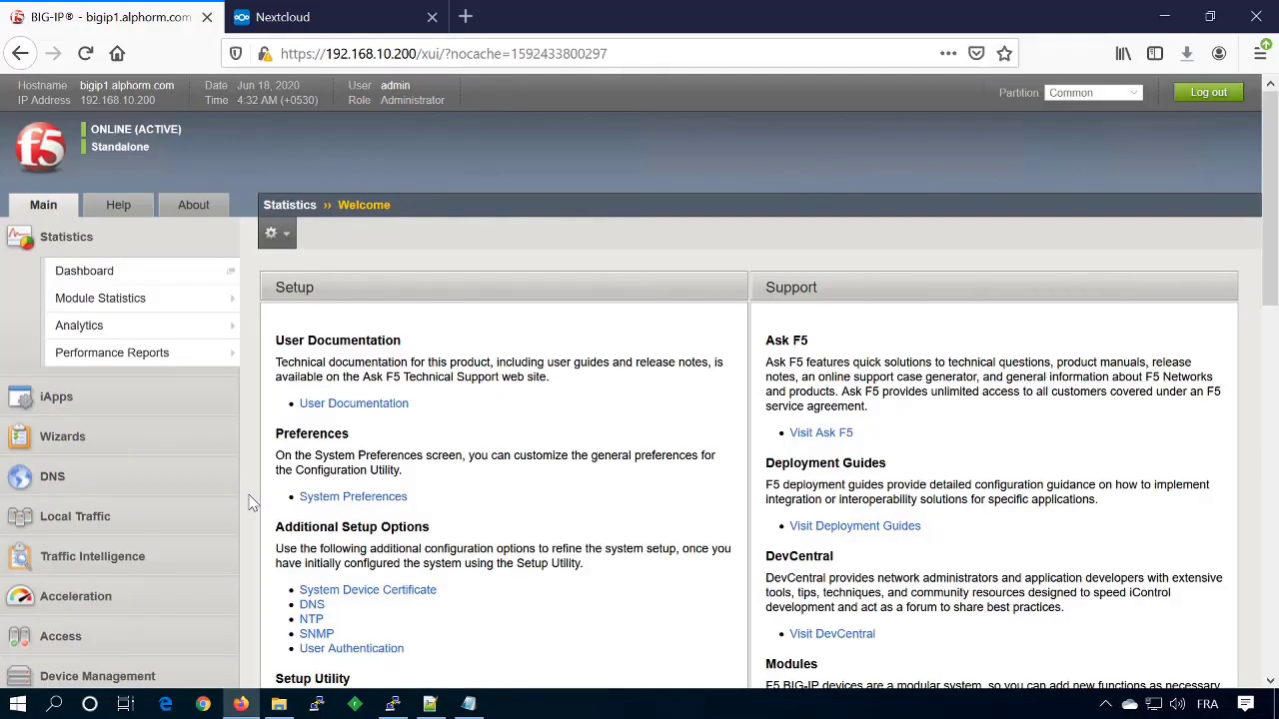
{"action": "scroll", "coordinate": [116, 489], "scroll_direction": "down", "scroll_amount": 5}
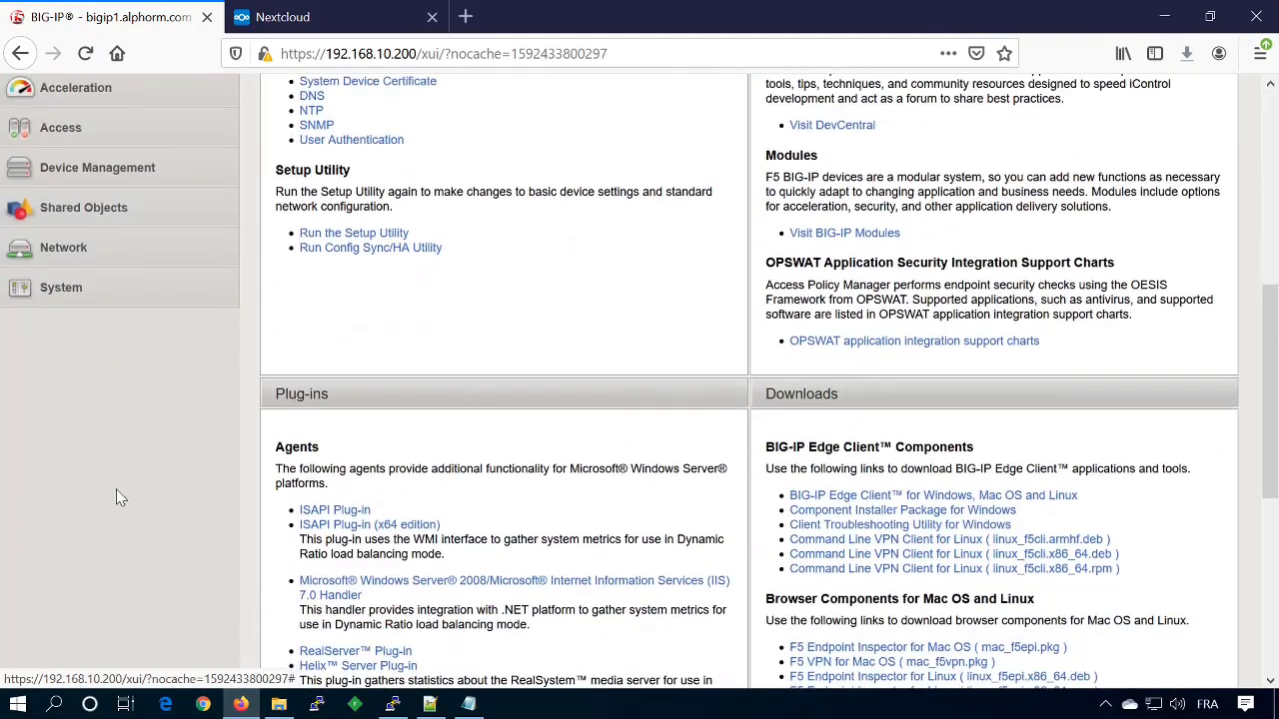
{"action": "left_click", "coordinate": [59, 276]}
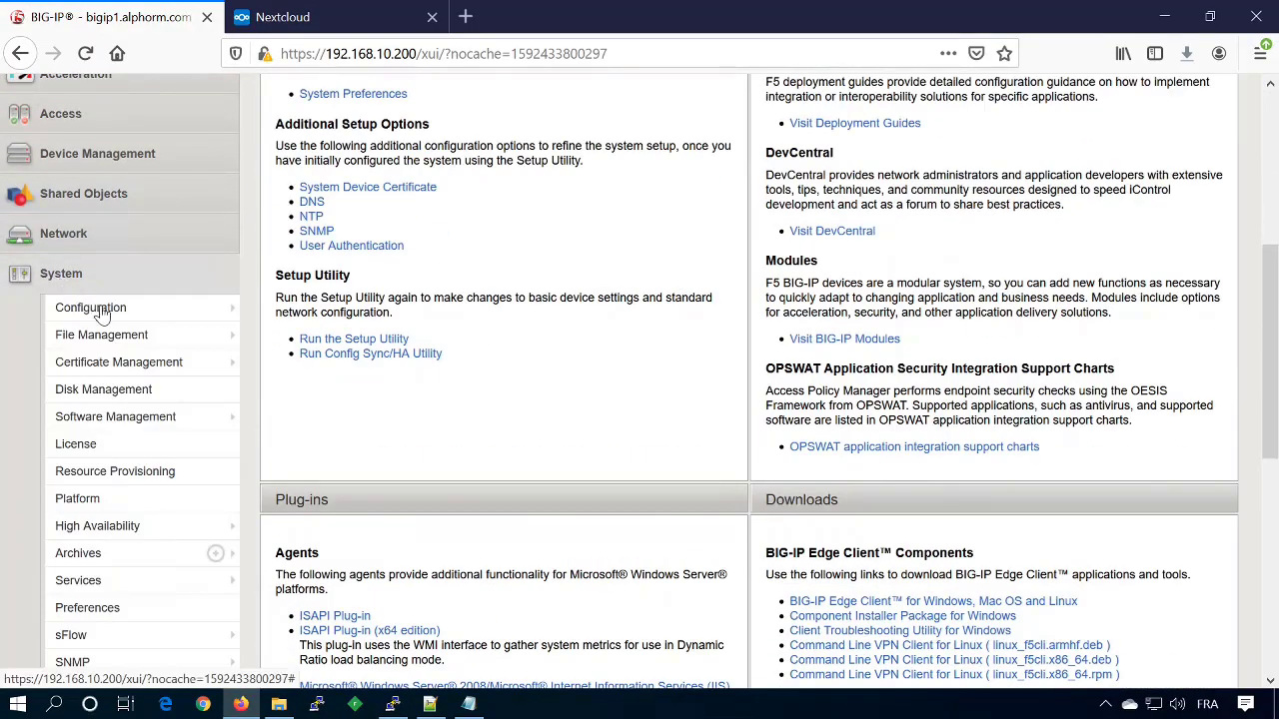
{"action": "mouse_move", "coordinate": [103, 313]}
{"action": "mouse_move", "coordinate": [285, 308]}
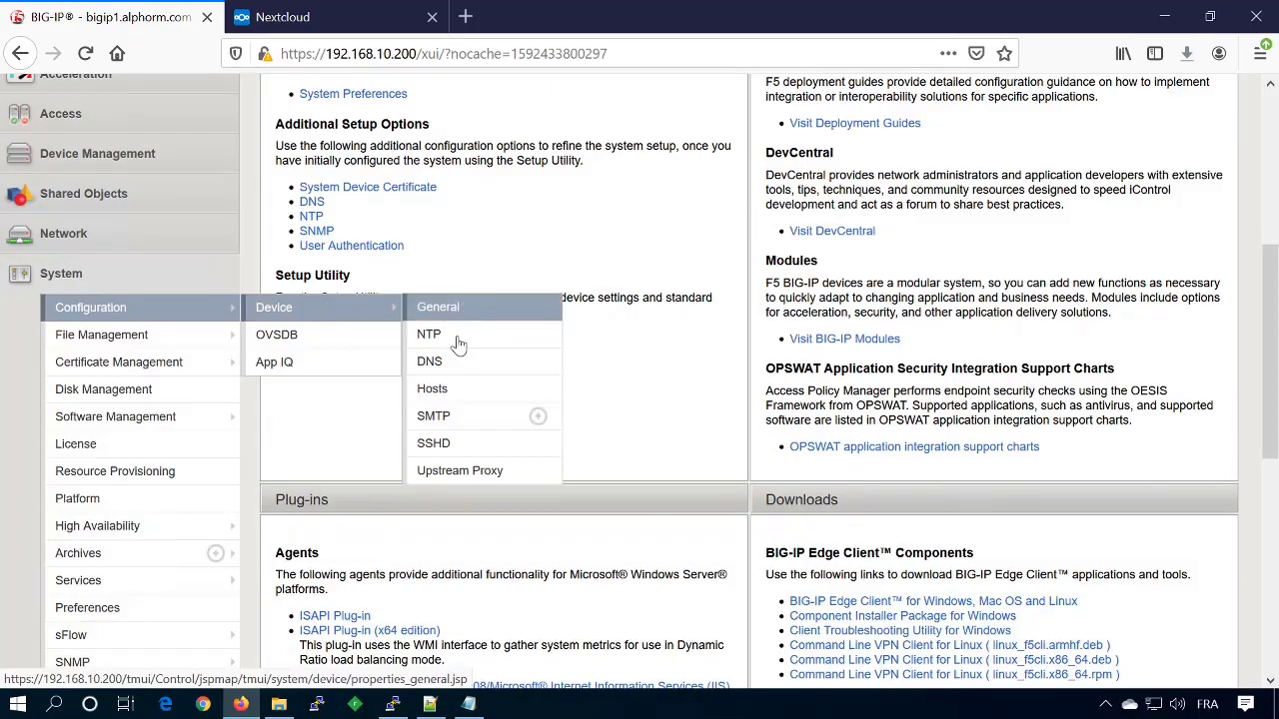
{"action": "left_click", "coordinate": [447, 398]}
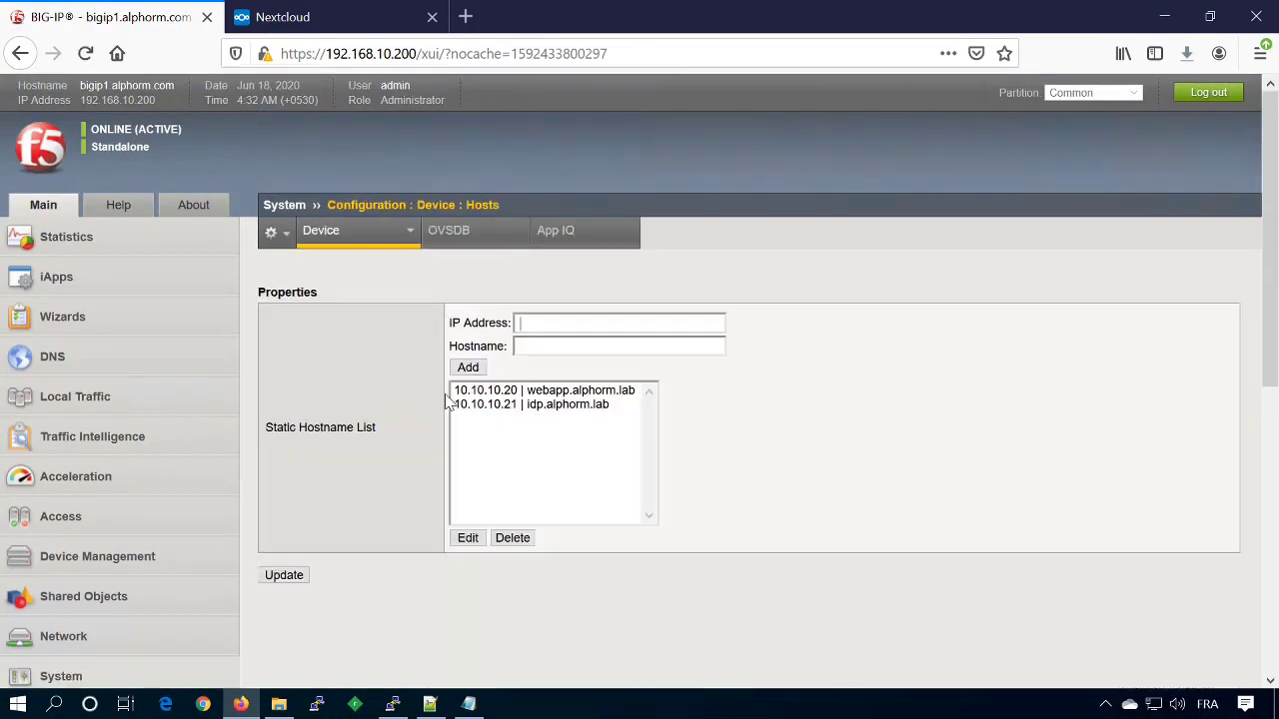
{"action": "left_click", "coordinate": [521, 391]}
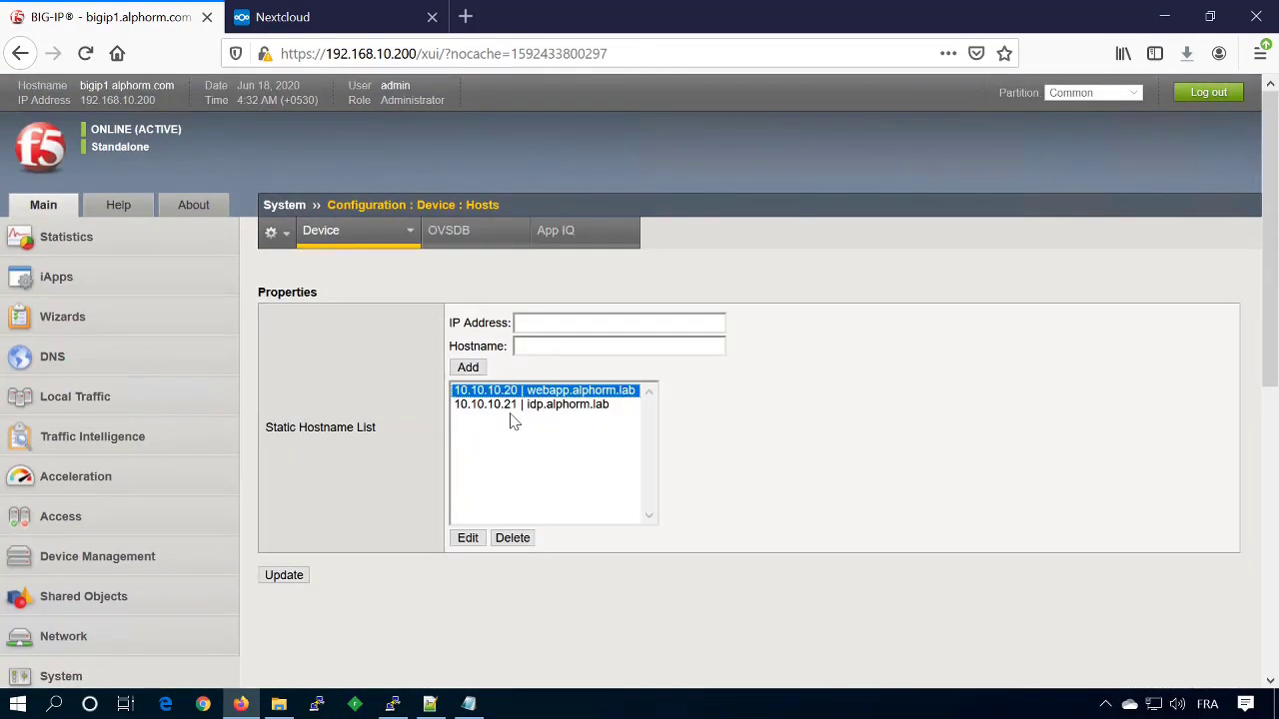
{"action": "left_click", "coordinate": [513, 540]}
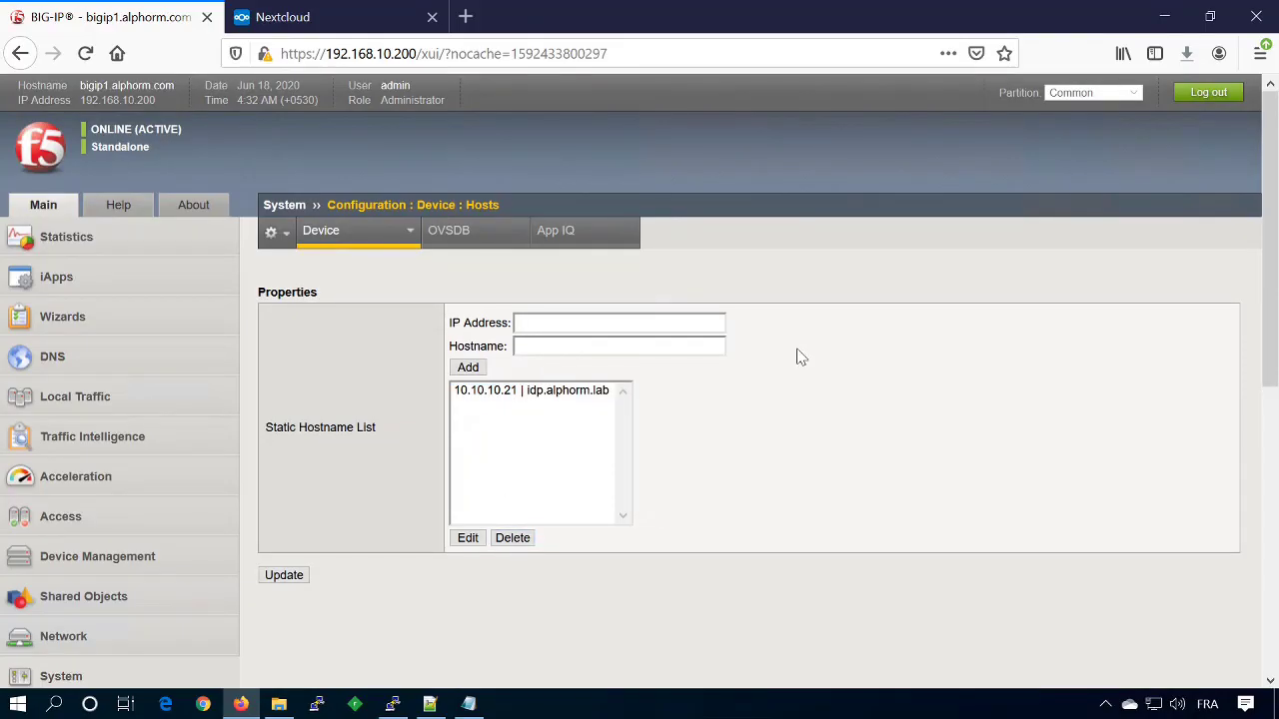
Add a static host with IP address 10.10.10.20 and hostname webapp.alphorm.lab, and save the updated hostname list.
{"action": "type", "text": "10.10."}
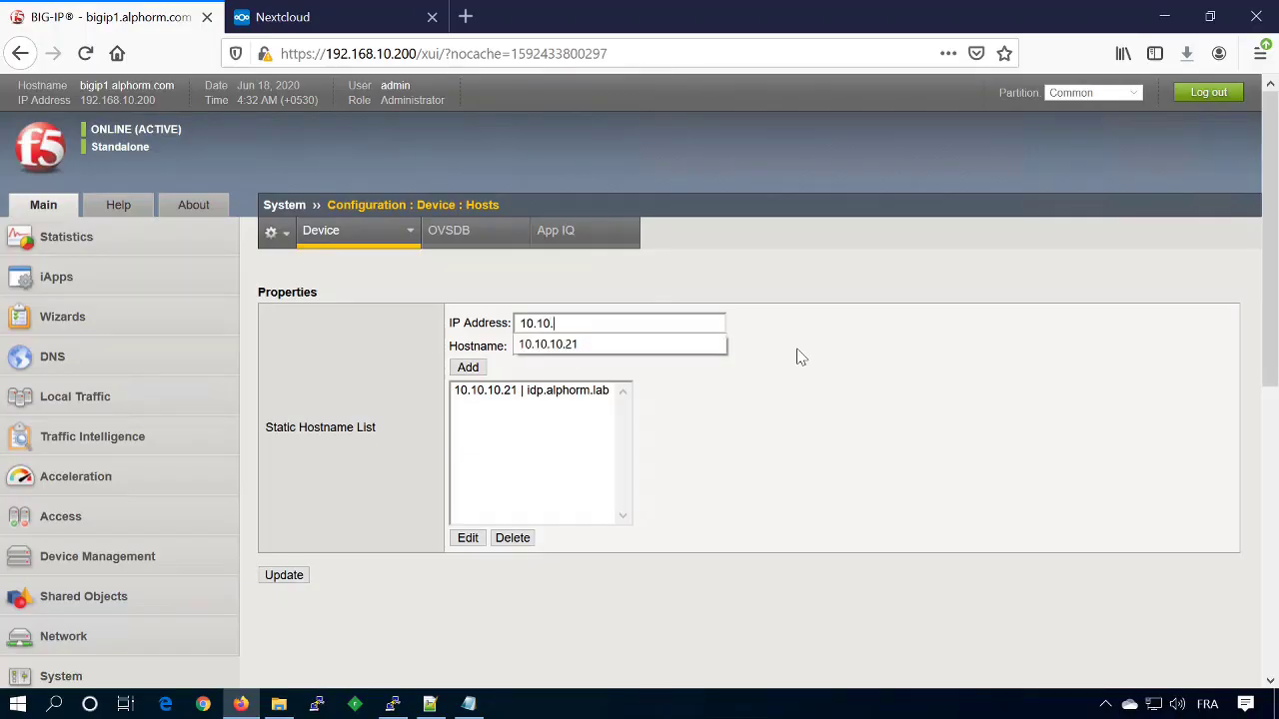
{"action": "type", "text": "10.20"}
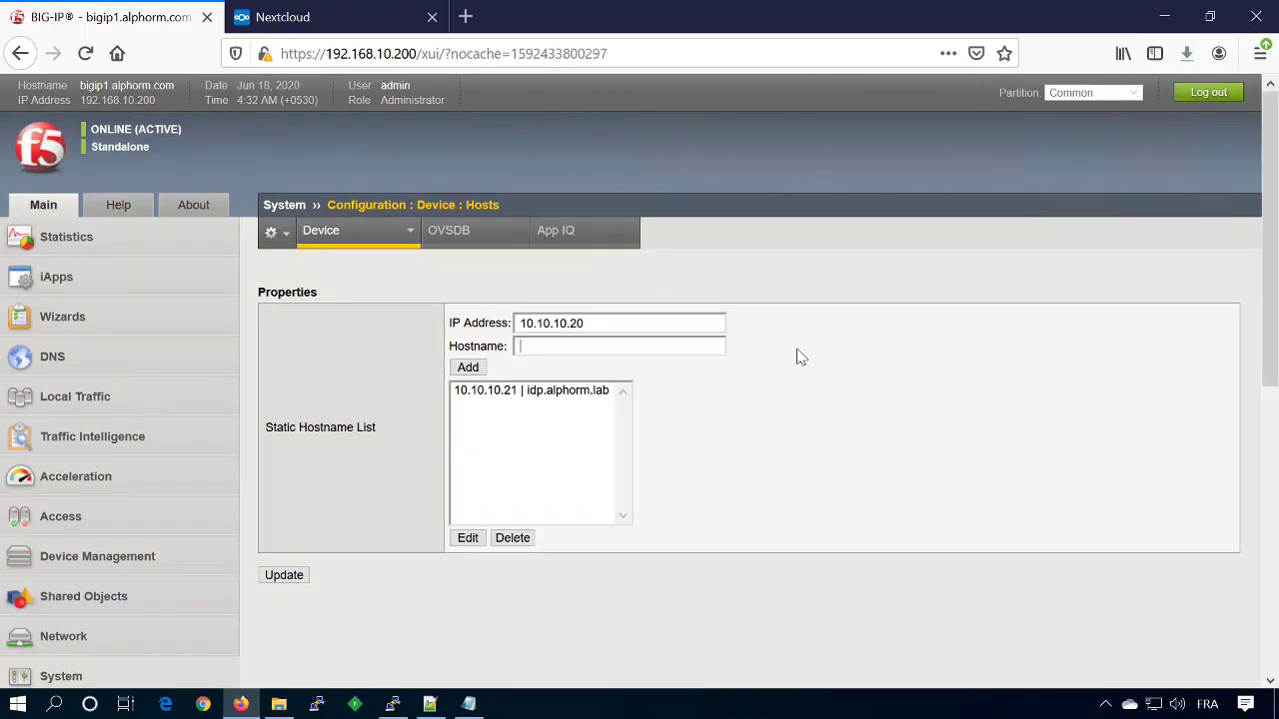
{"action": "type", "text": "webapp.alphorm.lab"}
{"action": "left_click", "coordinate": [468, 368]}
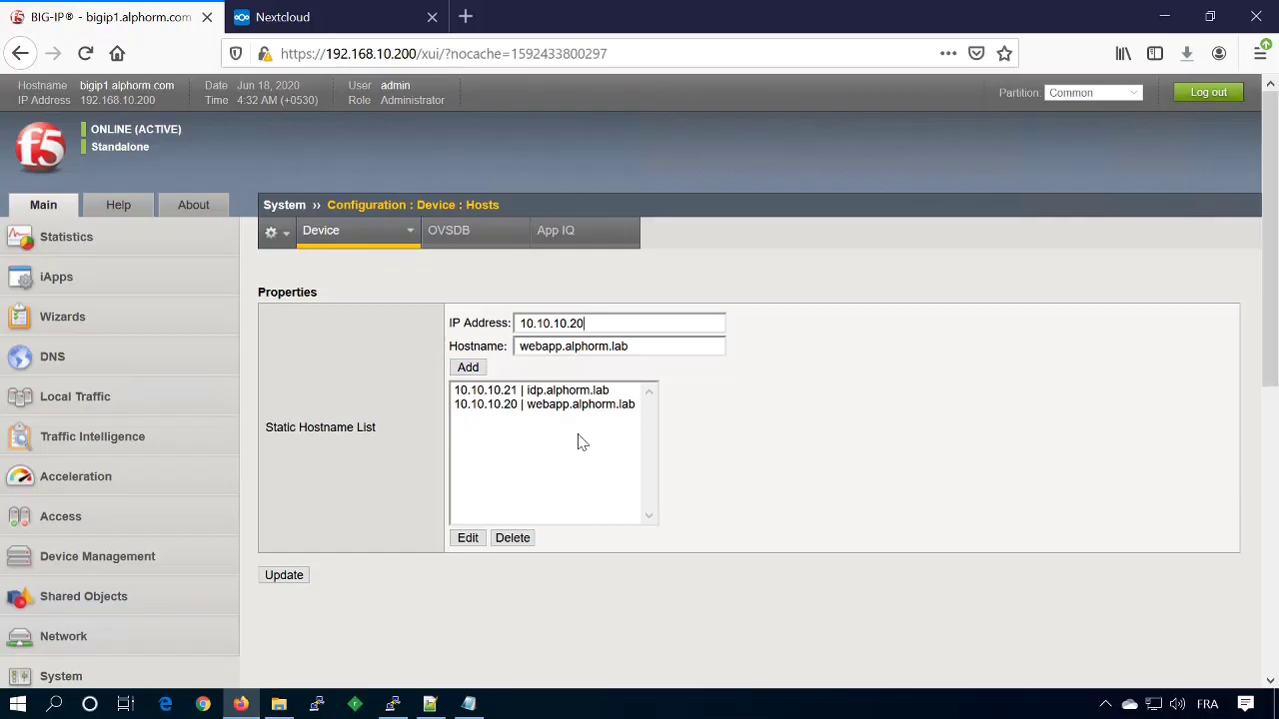
{"action": "left_click", "coordinate": [285, 577]}
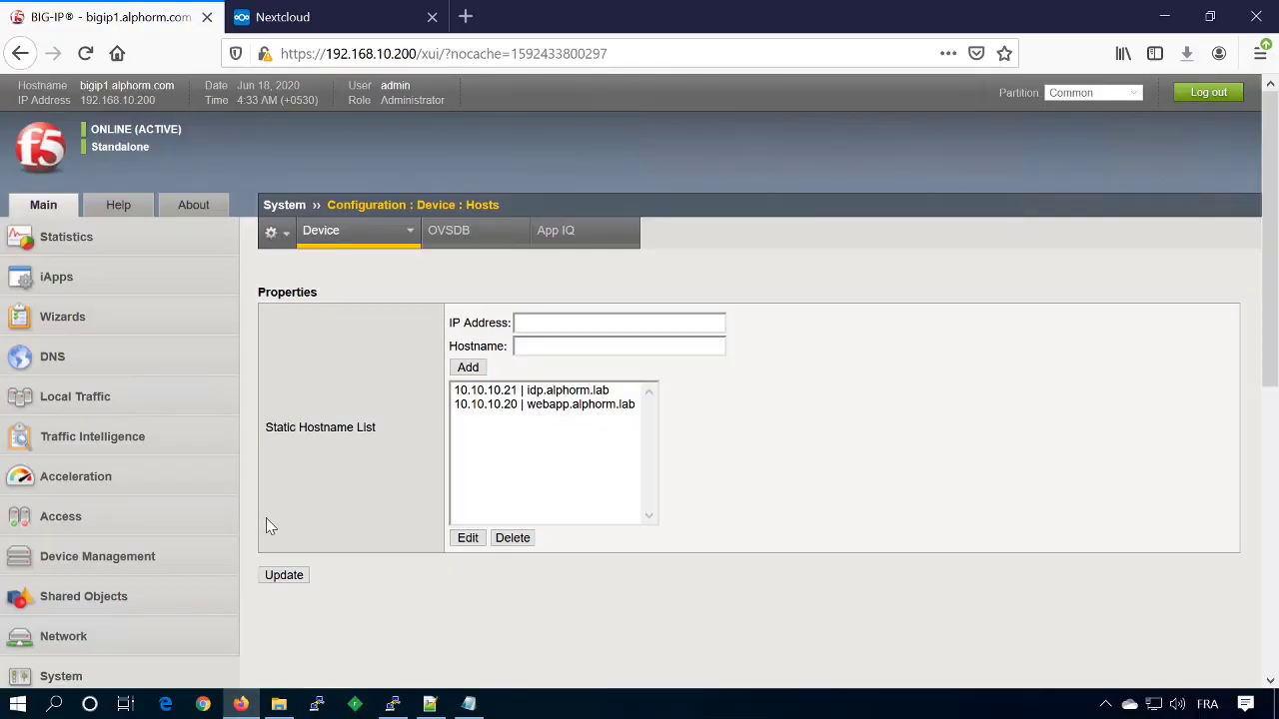
{"action": "scroll", "coordinate": [270, 525], "scroll_direction": "down", "scroll_amount": 5}
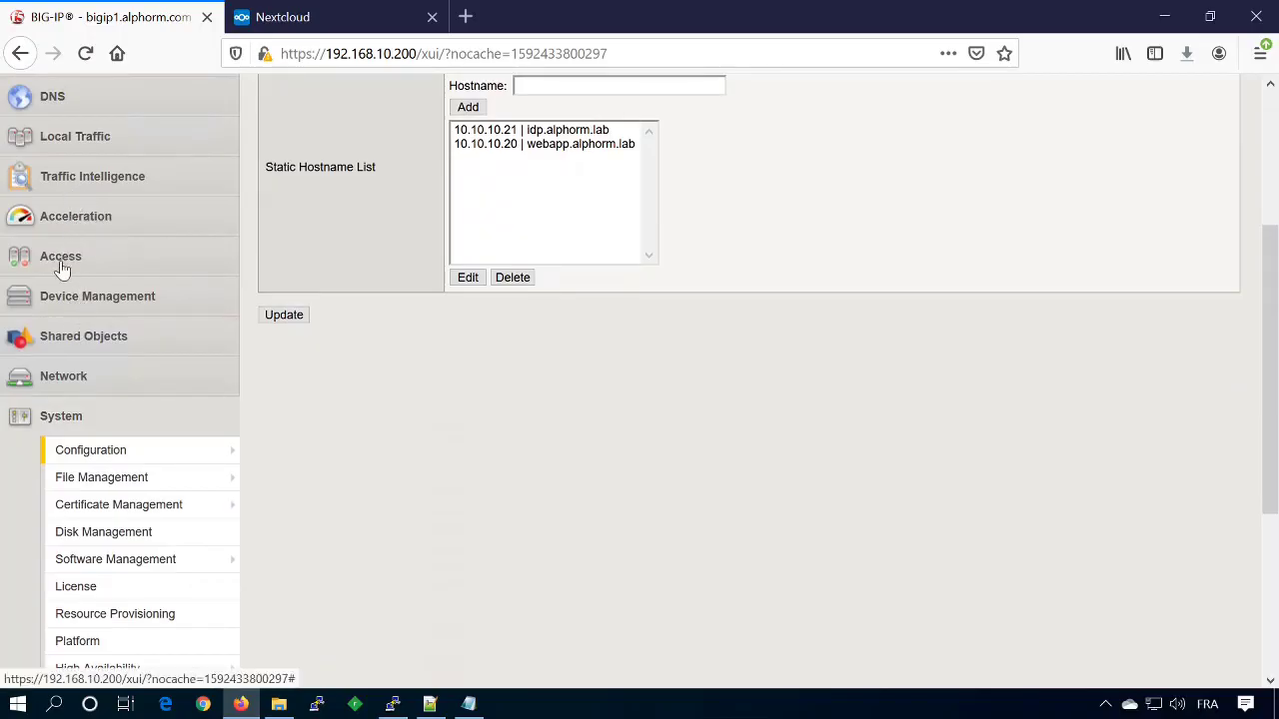
{"action": "mouse_move", "coordinate": [62, 266]}
{"action": "mouse_move", "coordinate": [115, 402]}
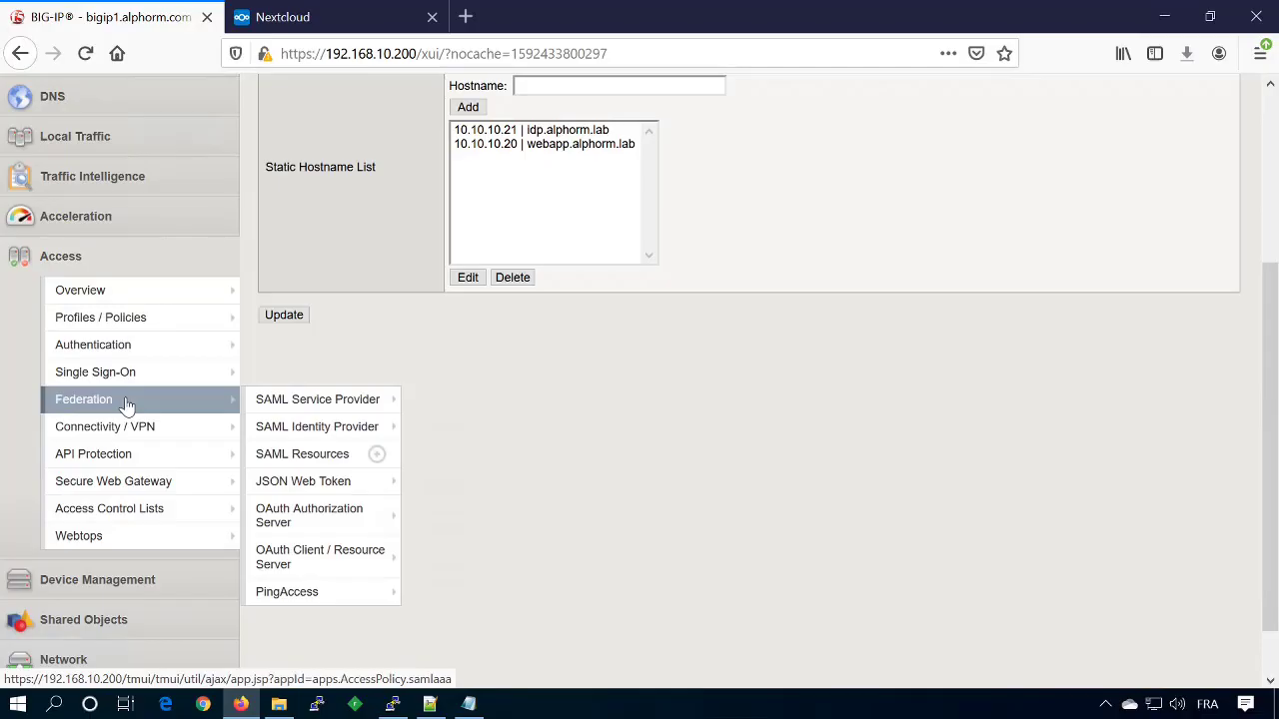
{"action": "mouse_move", "coordinate": [345, 409]}
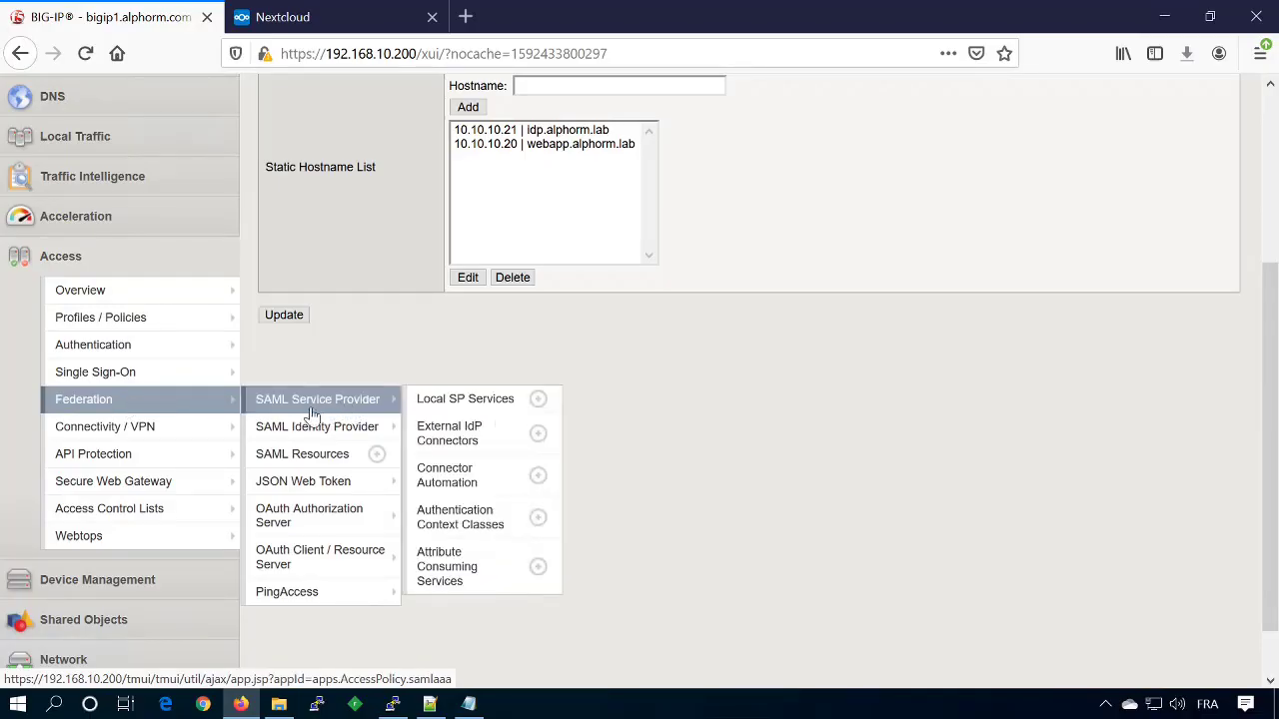
{"action": "mouse_move", "coordinate": [270, 436]}
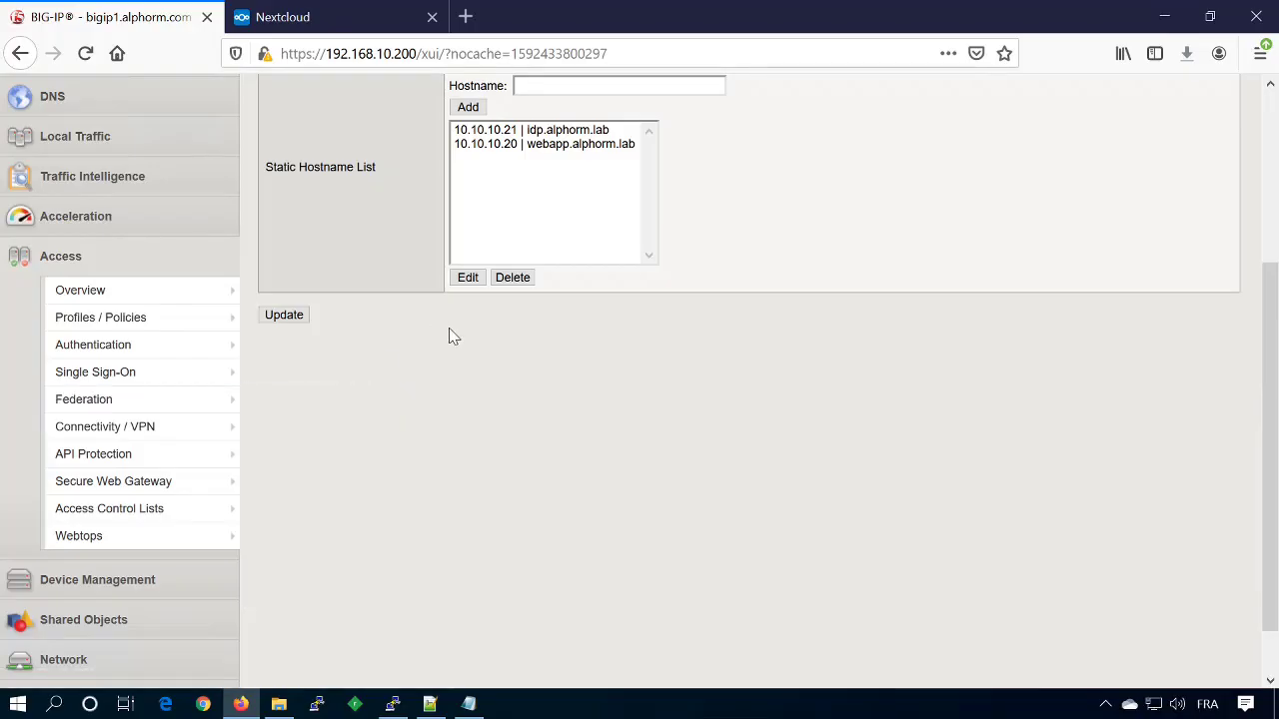
Open the SSL certificate list under the system's traffic certificate management.
{"action": "scroll", "coordinate": [449, 328], "scroll_direction": "down", "scroll_amount": 1}
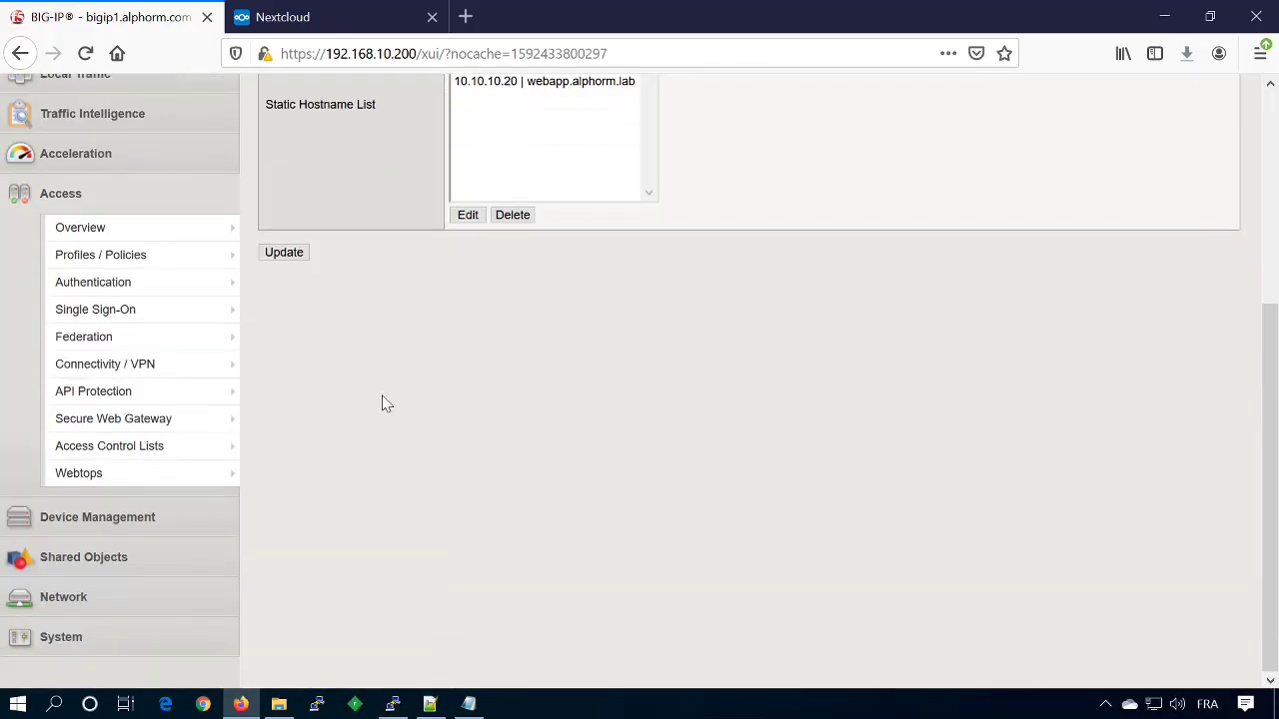
{"action": "left_click", "coordinate": [88, 642]}
{"action": "scroll", "coordinate": [90, 641], "scroll_direction": "down", "scroll_amount": 3}
{"action": "mouse_move", "coordinate": [172, 222]}
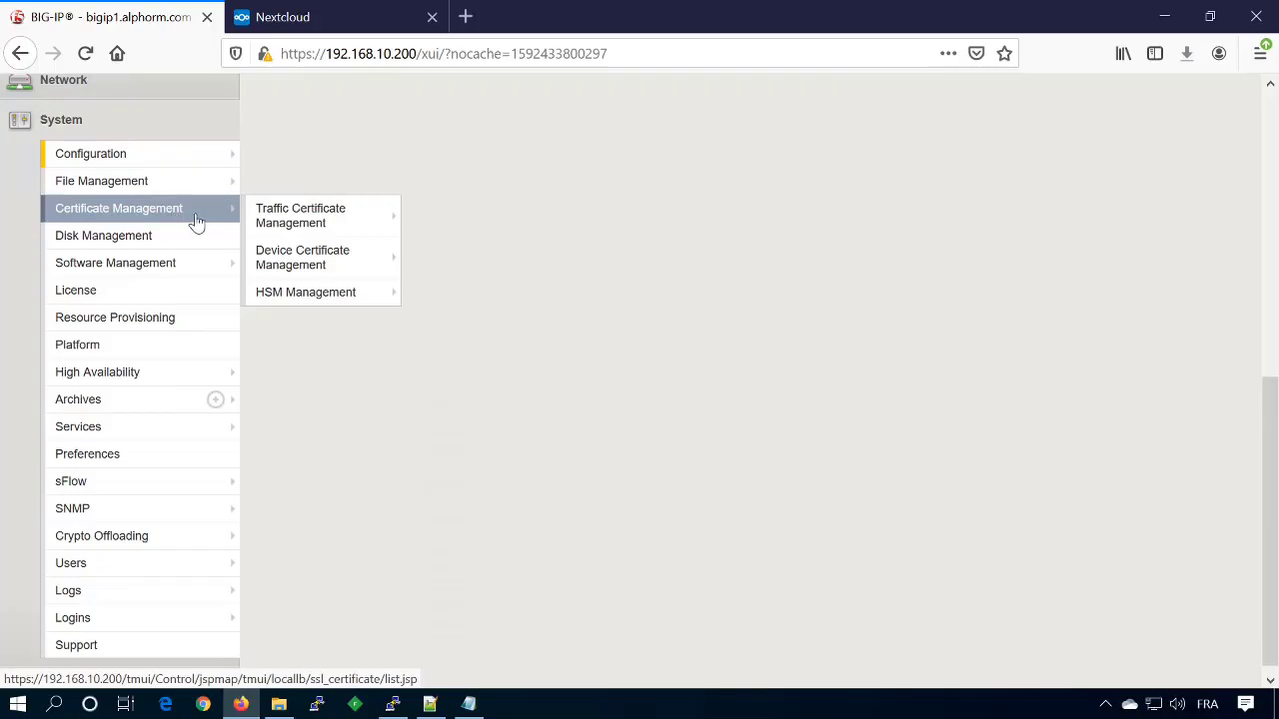
{"action": "left_click", "coordinate": [306, 223]}
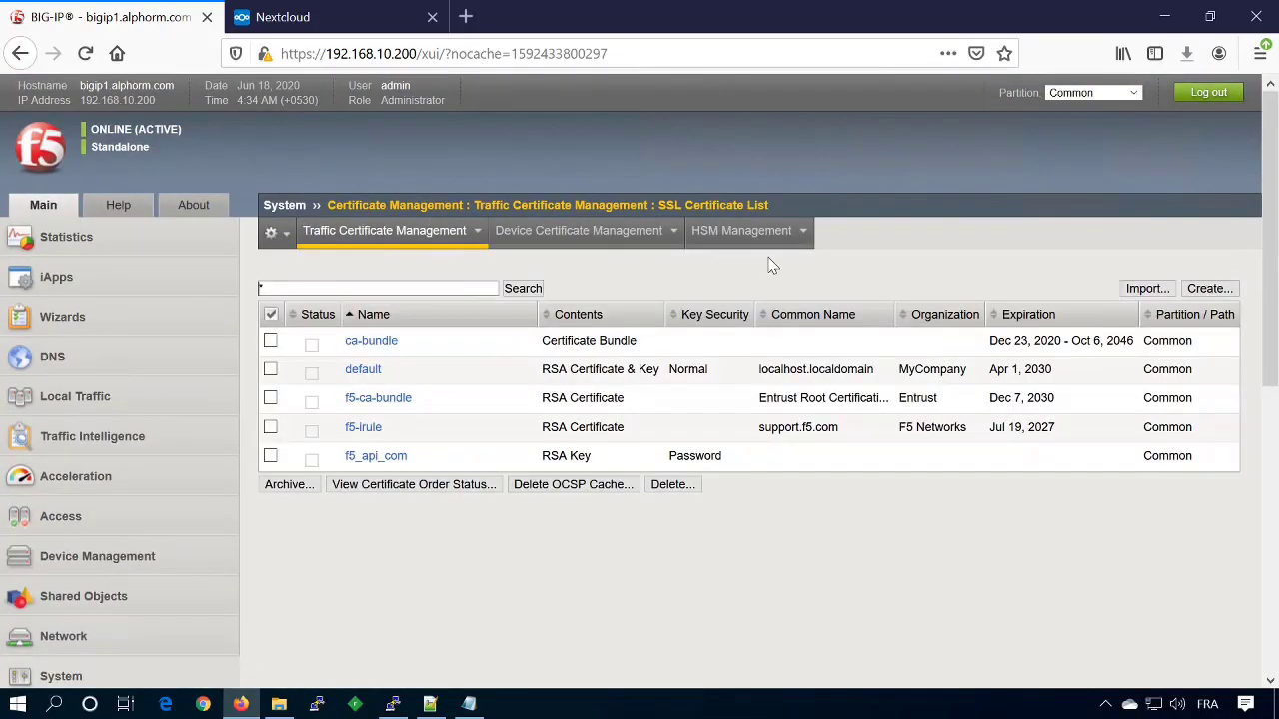
{"action": "mouse_move", "coordinate": [727, 250]}
Start a new SSL certificate named CERT_SAML with the common name idp.alphorm.lab.
{"action": "left_click", "coordinate": [1201, 288]}
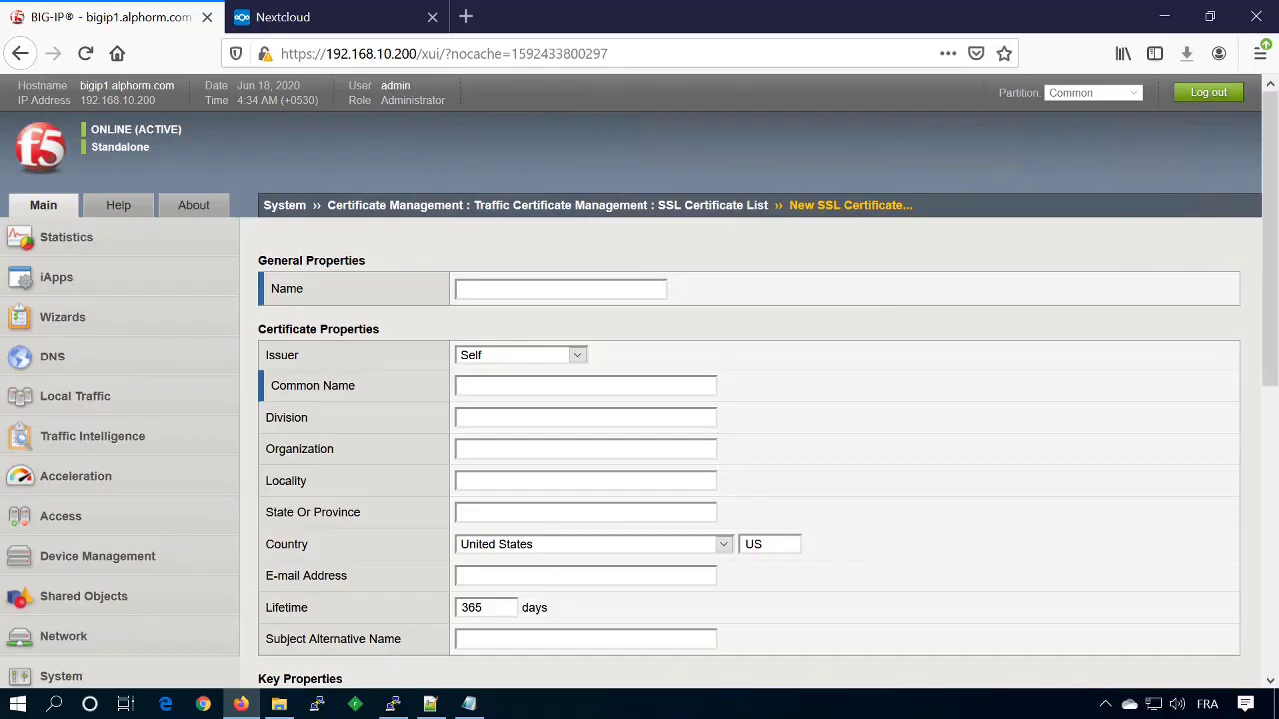
{"action": "type", "text": "CERT"}
{"action": "type", "text": "_SAML"}
{"action": "type", "text": "idp.alphorm"}
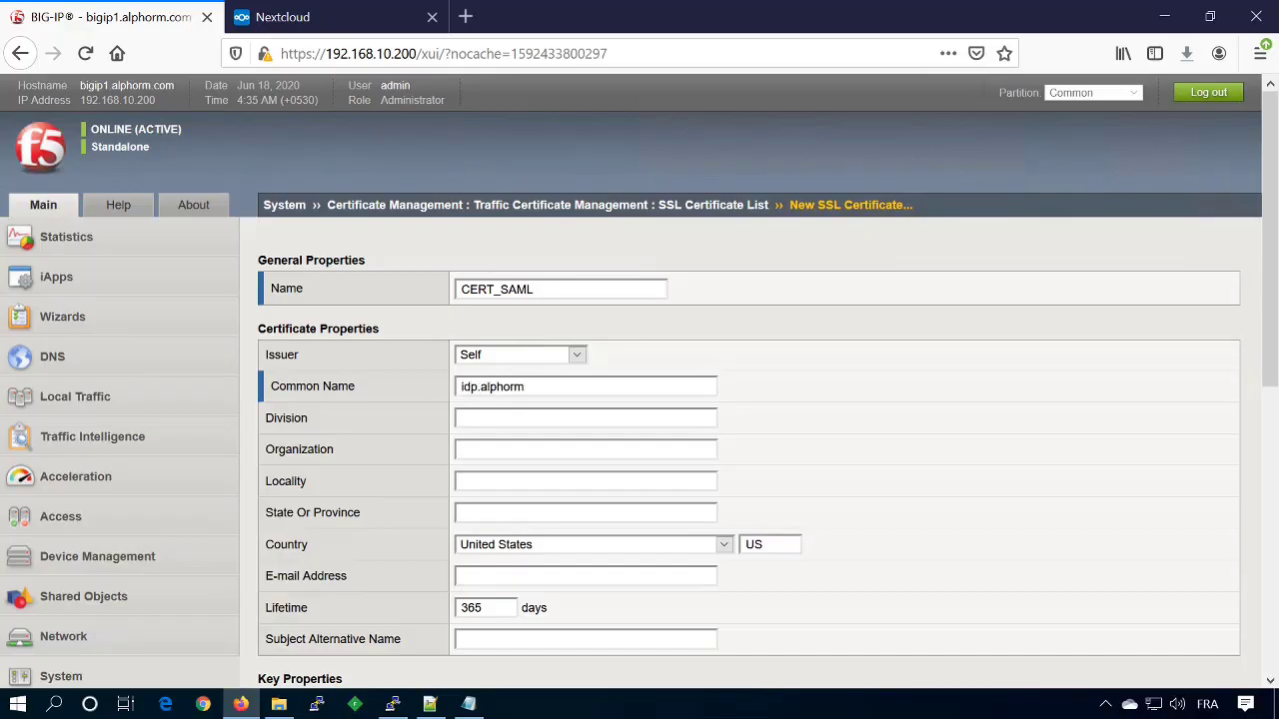
{"action": "type", "text": ".lab"}
Set the certificate's lifetime to 3650 days and its country to Morocco, and finish creating it.
{"action": "scroll", "coordinate": [639, 379], "scroll_direction": "down", "scroll_amount": 2}
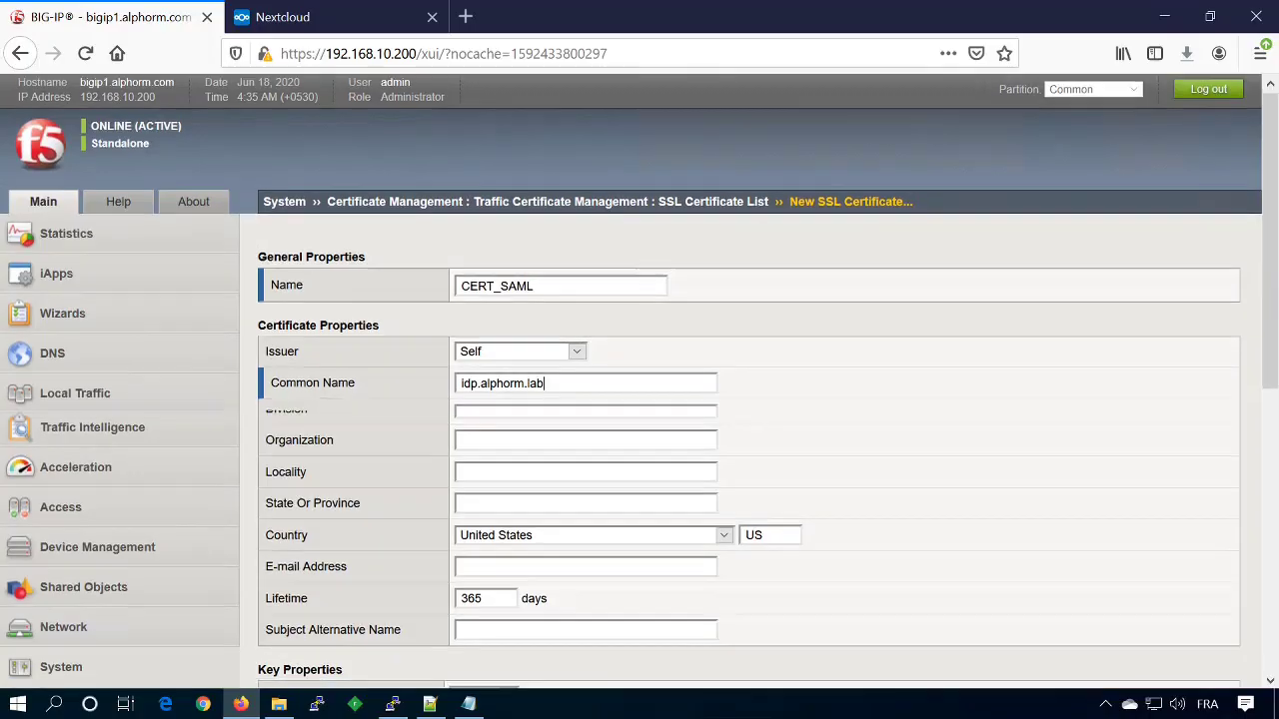
{"action": "scroll", "coordinate": [357, 613], "scroll_direction": "down", "scroll_amount": 1}
{"action": "scroll", "coordinate": [751, 628], "scroll_direction": "down", "scroll_amount": 2}
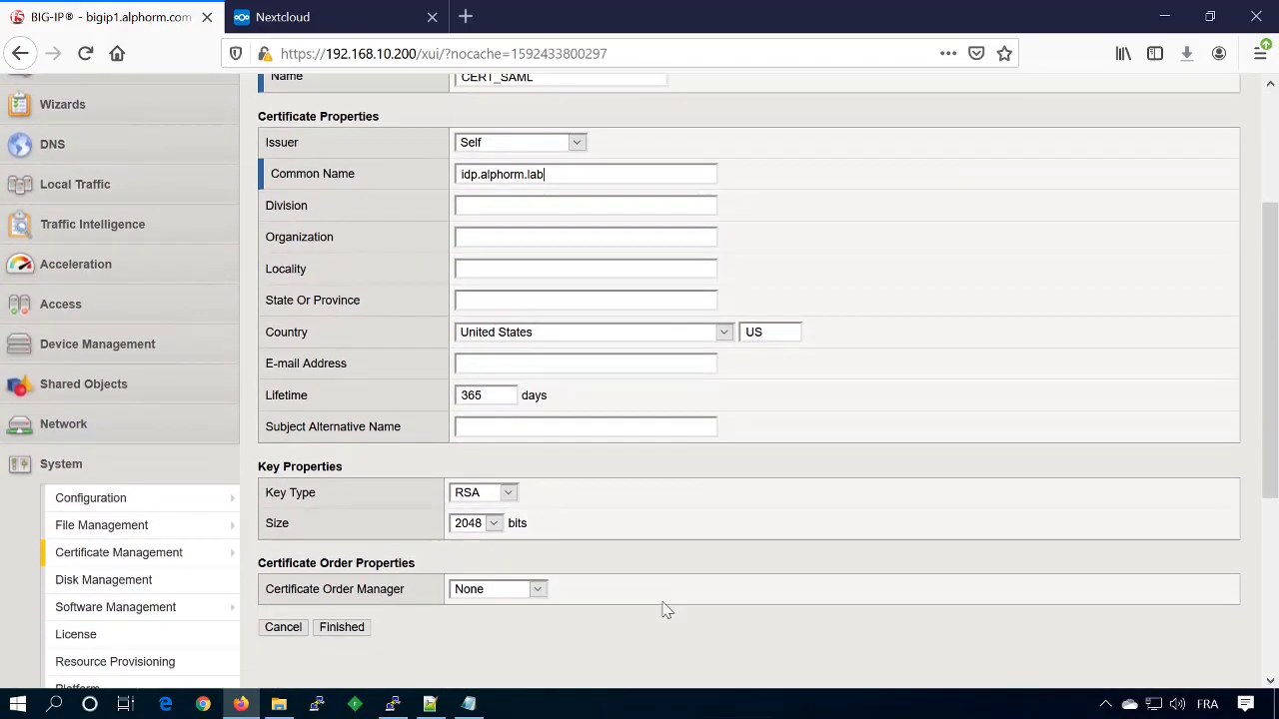
{"action": "scroll", "coordinate": [583, 480], "scroll_direction": "up", "scroll_amount": 3}
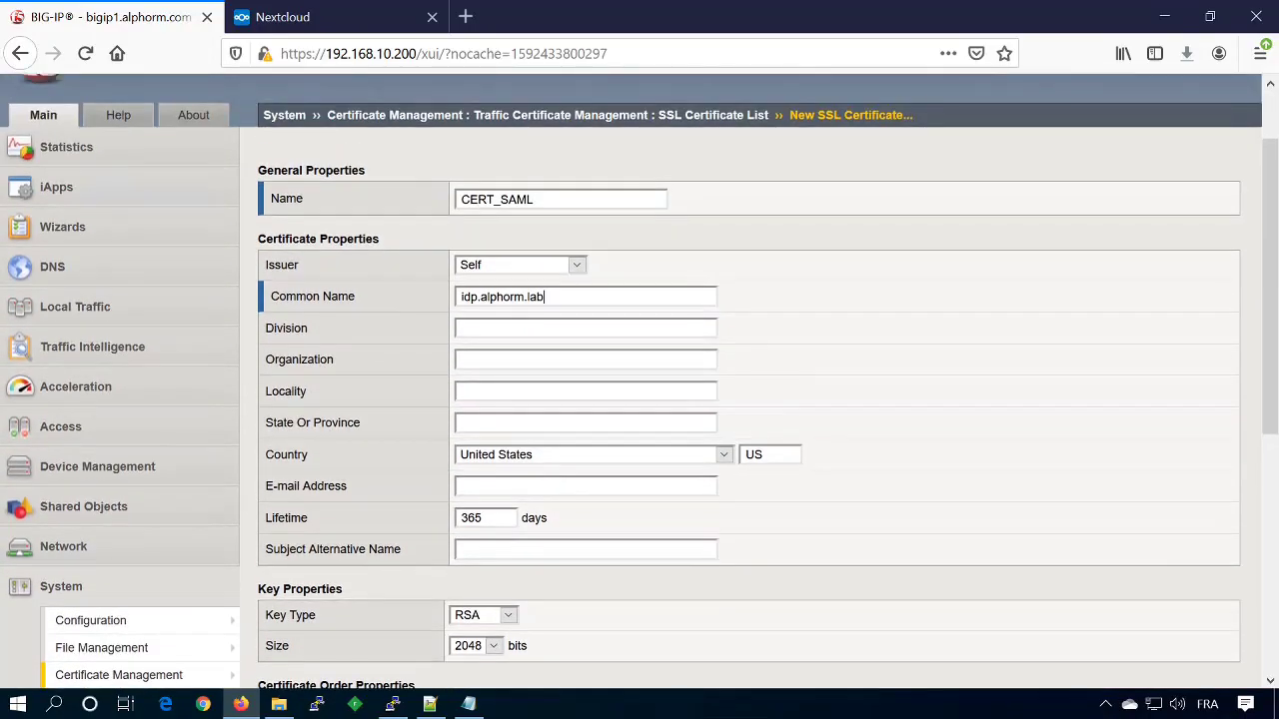
{"action": "type", "text": "0"}
{"action": "left_click", "coordinate": [727, 454]}
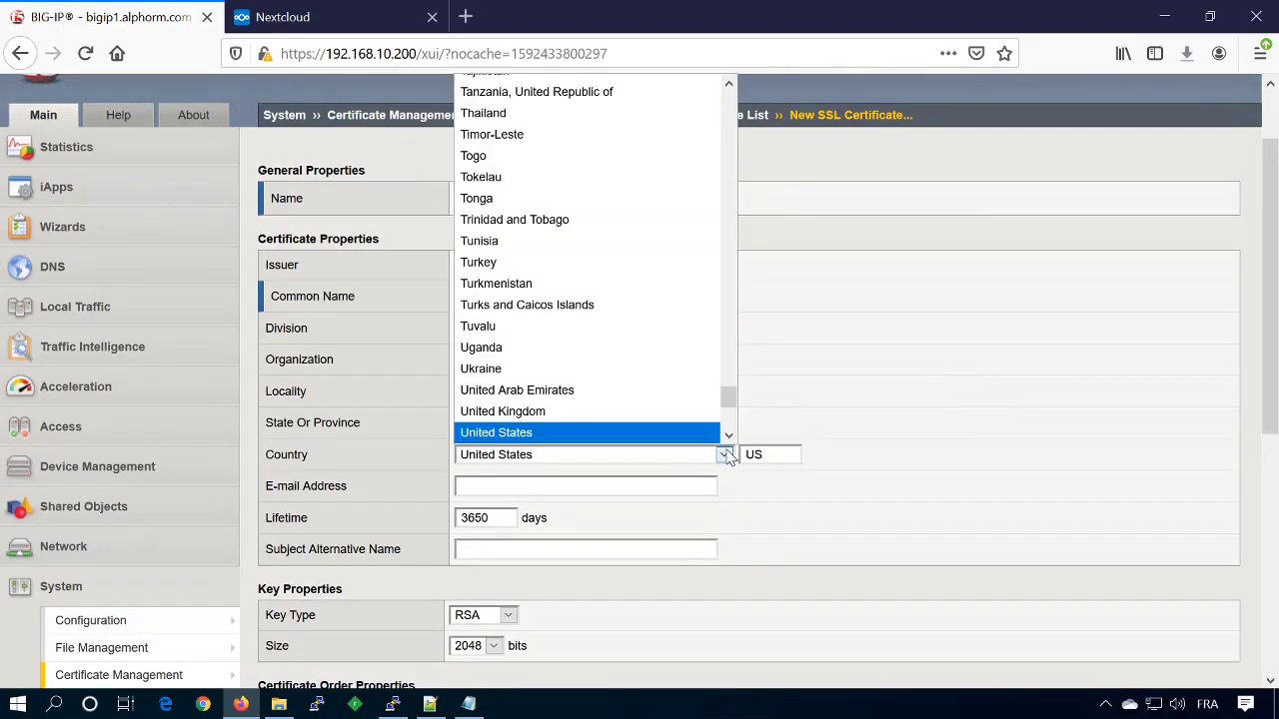
{"action": "type", "text": "mor"}
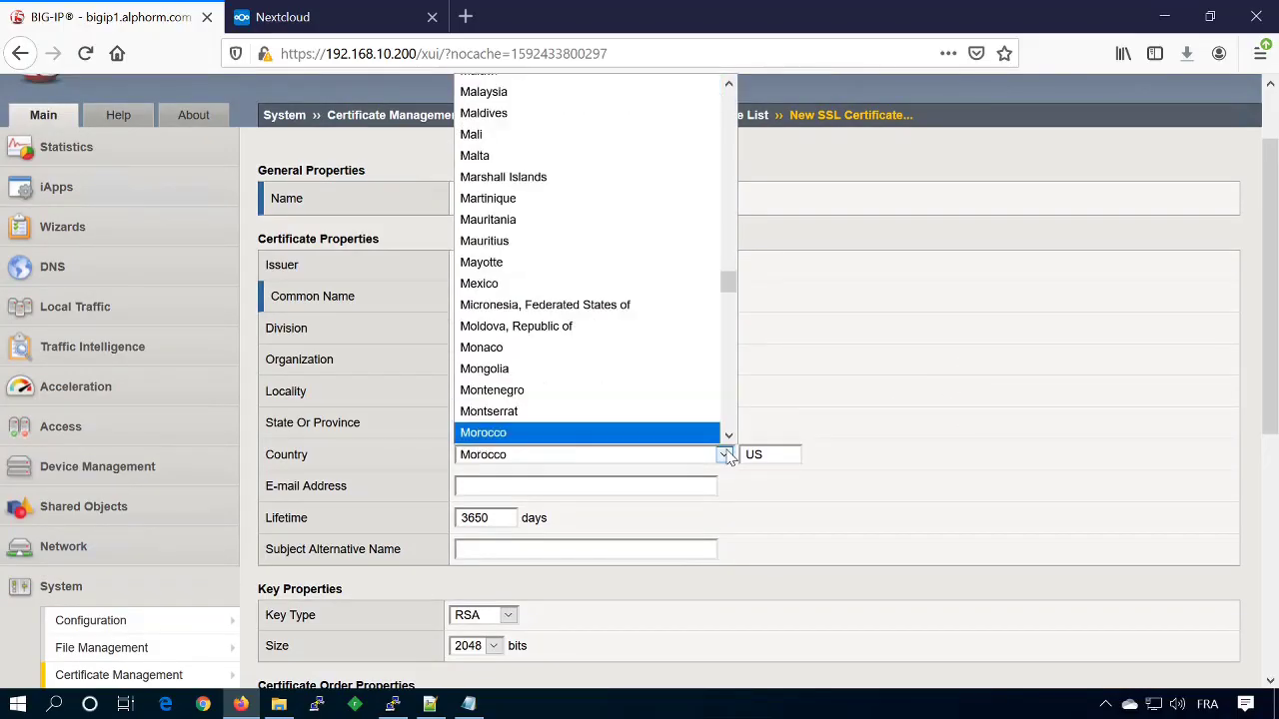
{"action": "key", "text": "Return"}
{"action": "scroll", "coordinate": [728, 456], "scroll_direction": "down", "scroll_amount": 5}
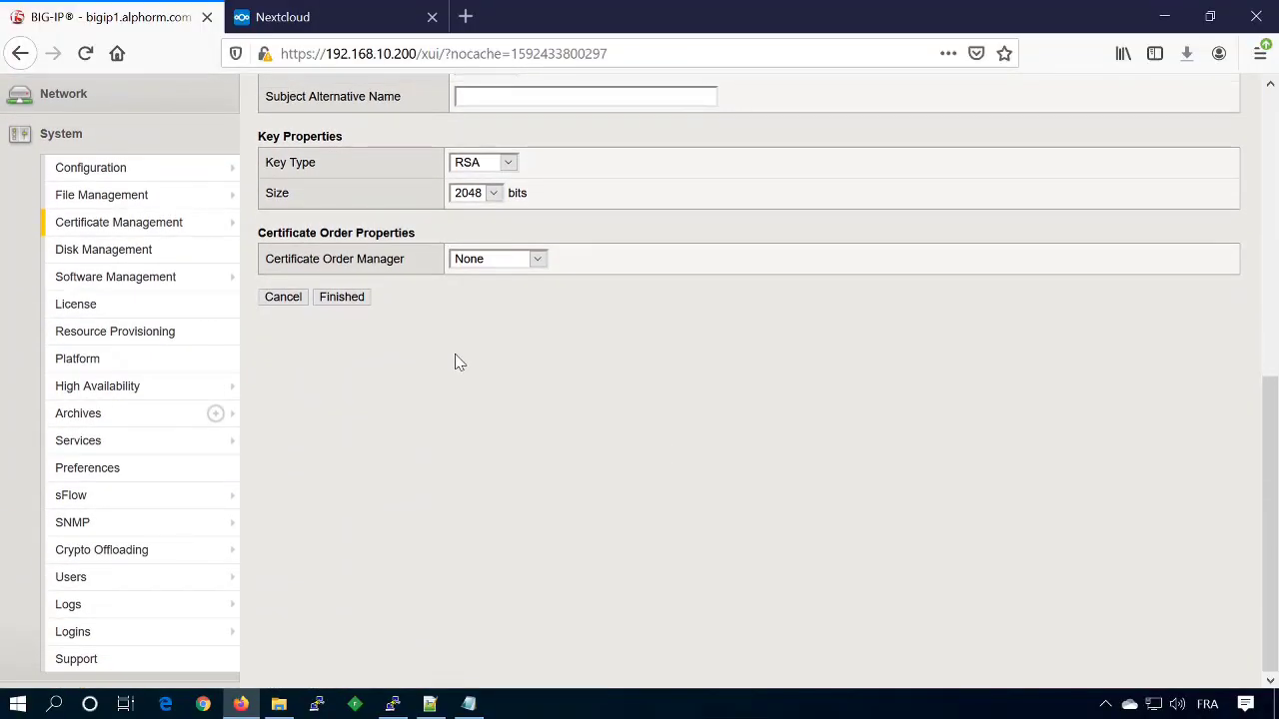
{"action": "left_click", "coordinate": [338, 299]}
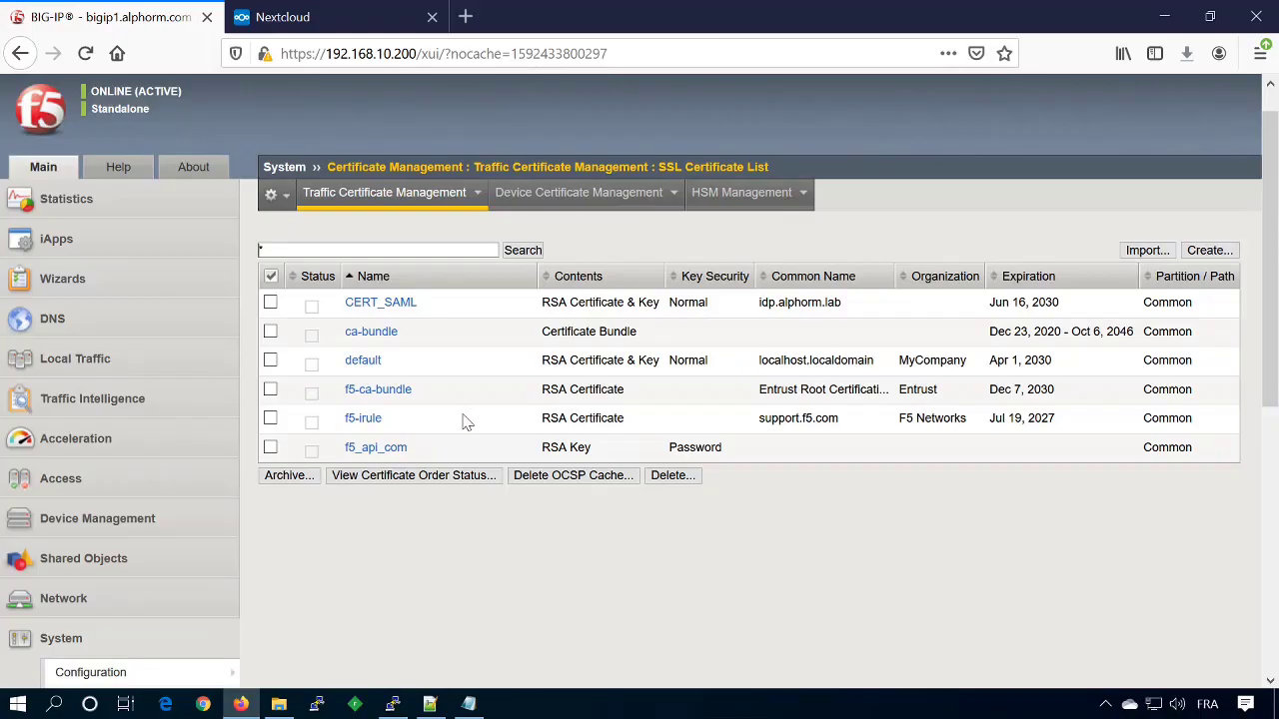
Open the Local IdP Services list of the SAML Identity Provider in the Access federation settings.
{"action": "scroll", "coordinate": [337, 422], "scroll_direction": "down", "scroll_amount": 3}
{"action": "mouse_move", "coordinate": [68, 328]}
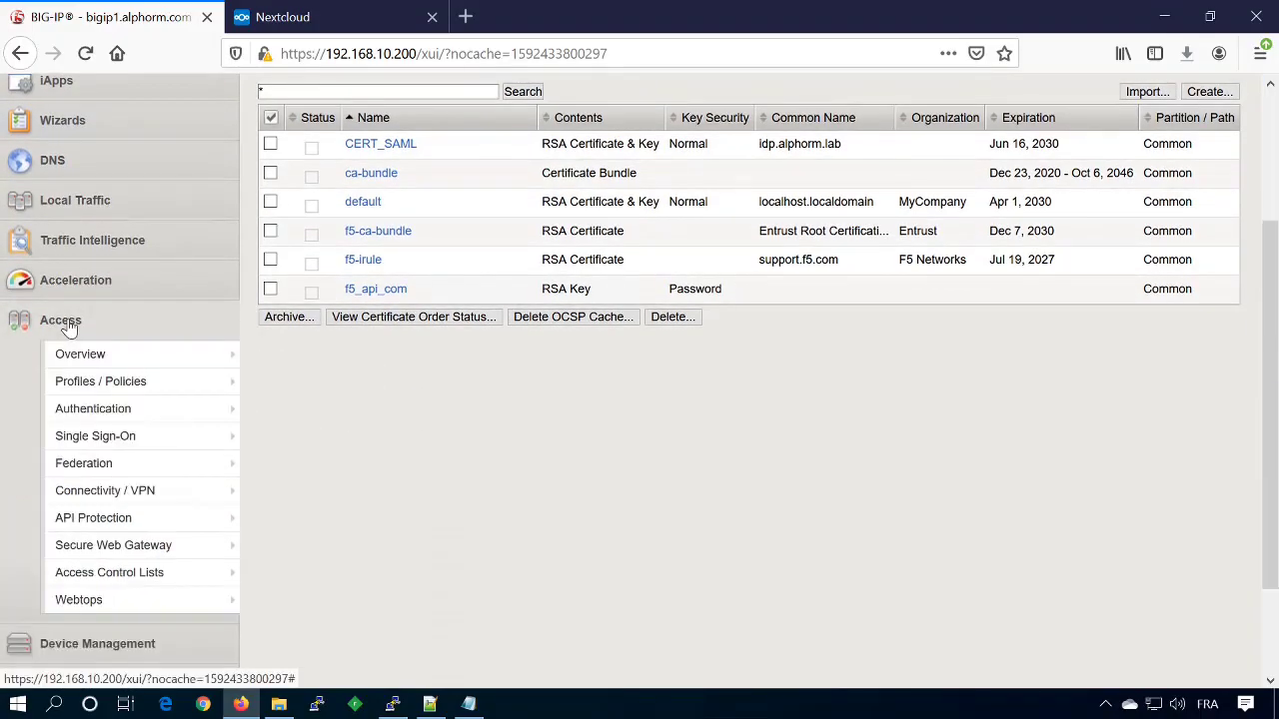
{"action": "mouse_move", "coordinate": [145, 470]}
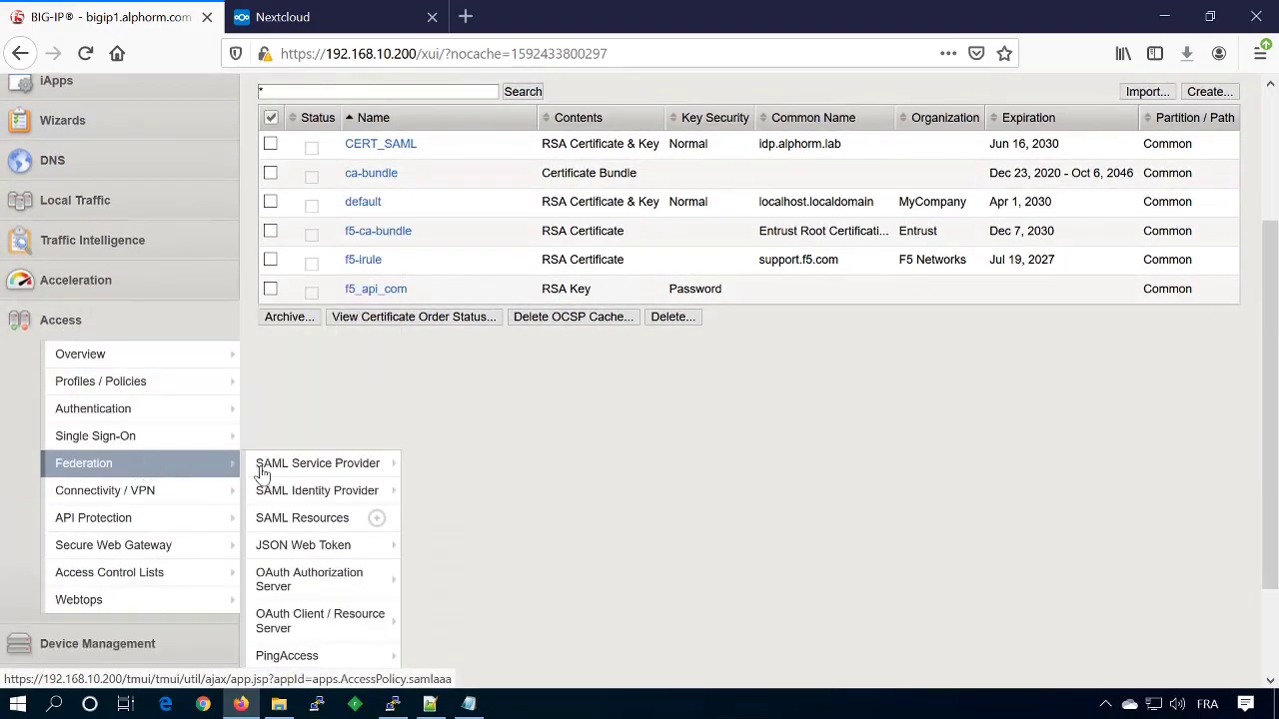
{"action": "mouse_move", "coordinate": [315, 494]}
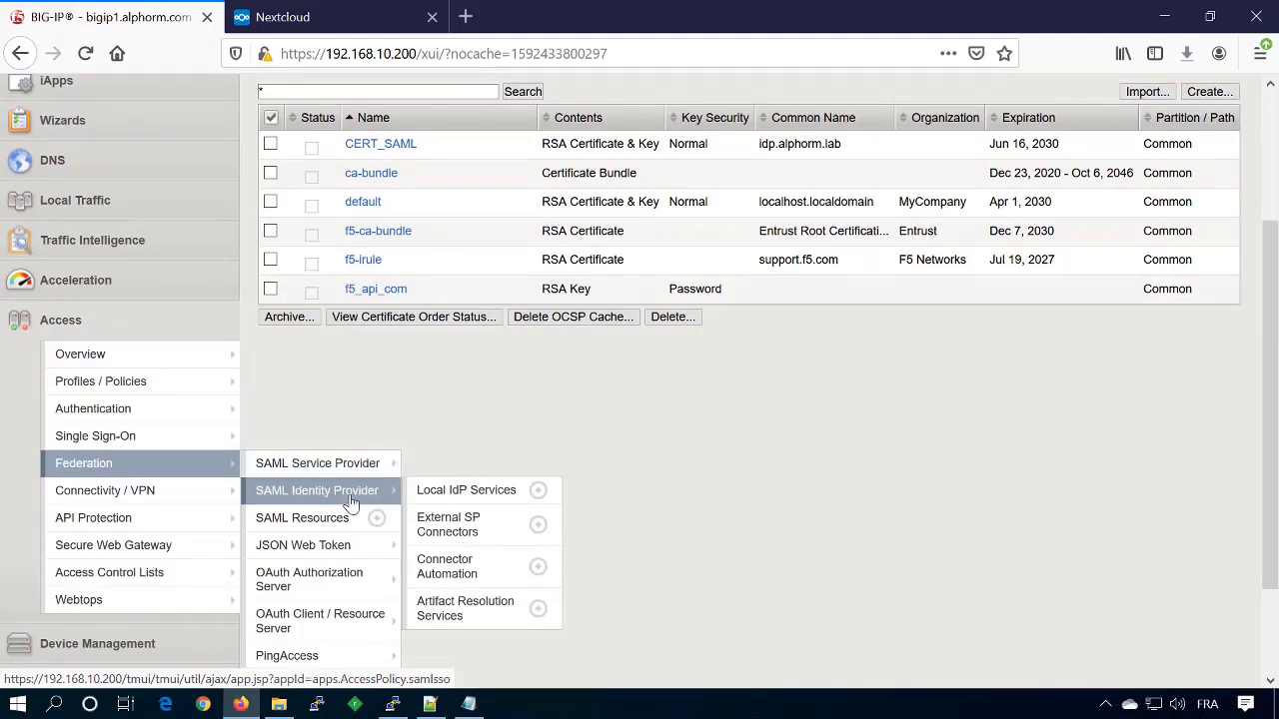
{"action": "left_click", "coordinate": [485, 500]}
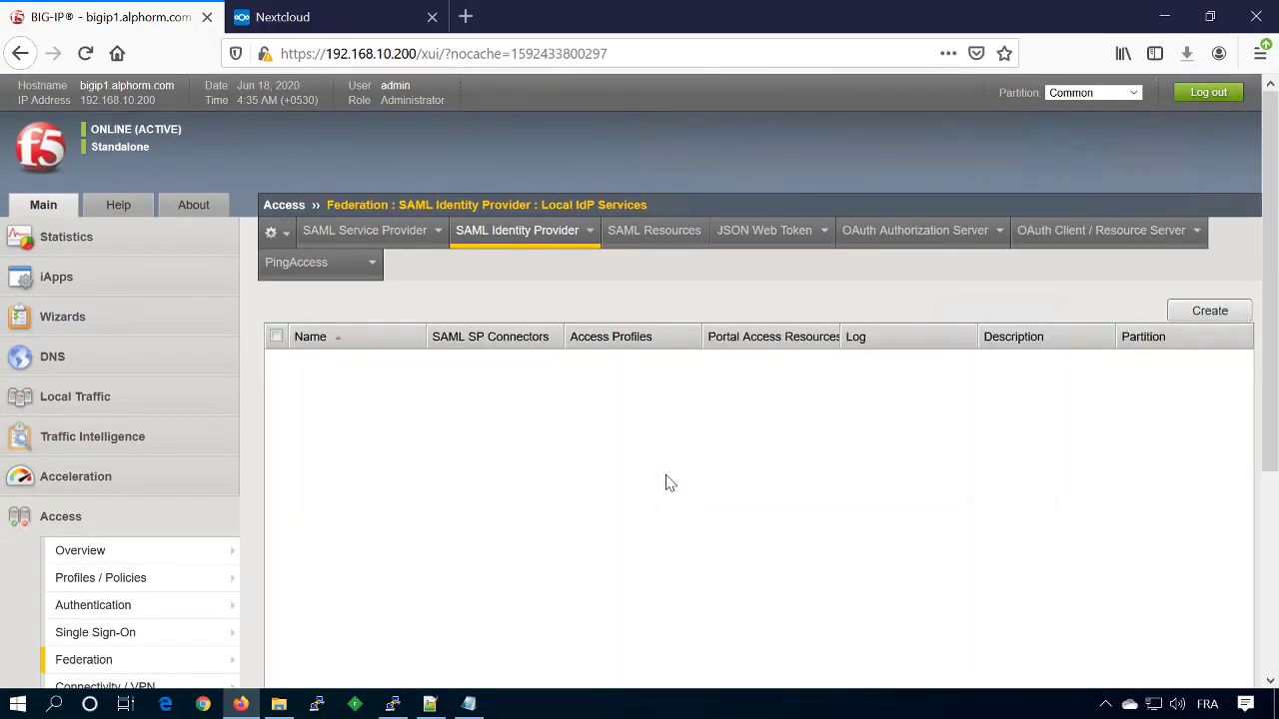
{"action": "left_click", "coordinate": [1211, 313]}
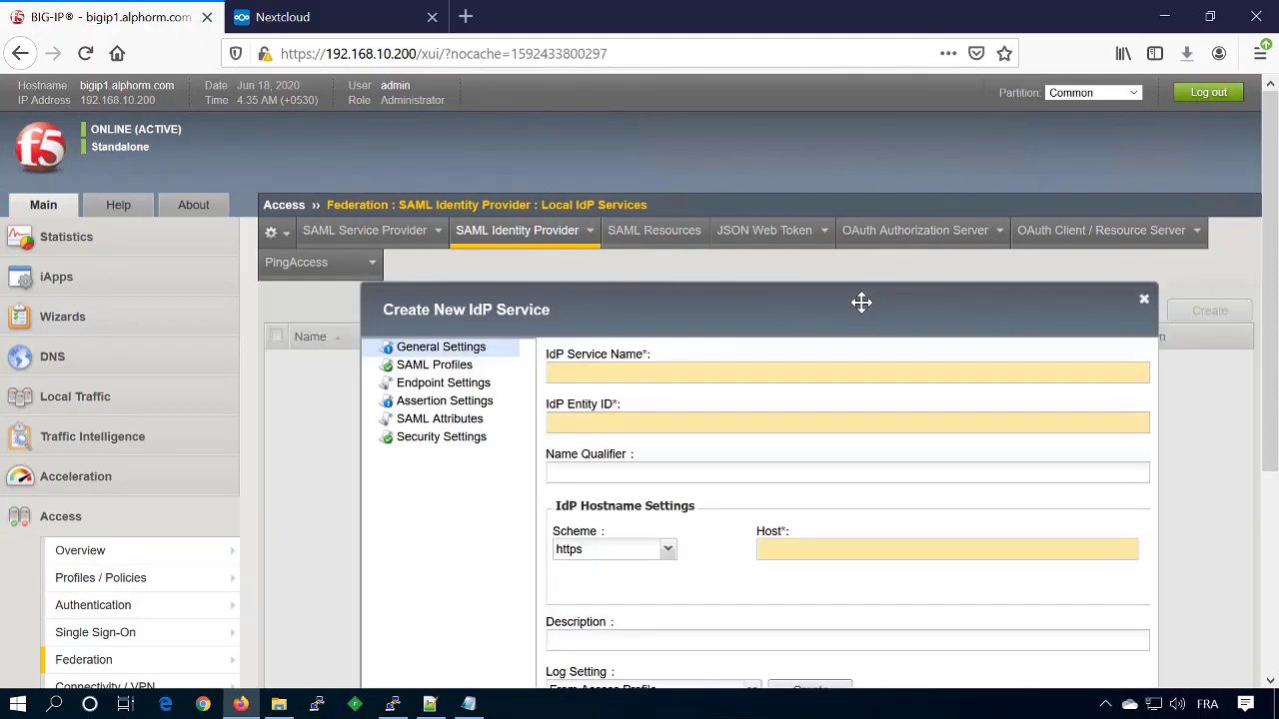
{"action": "type", "text": "F"}
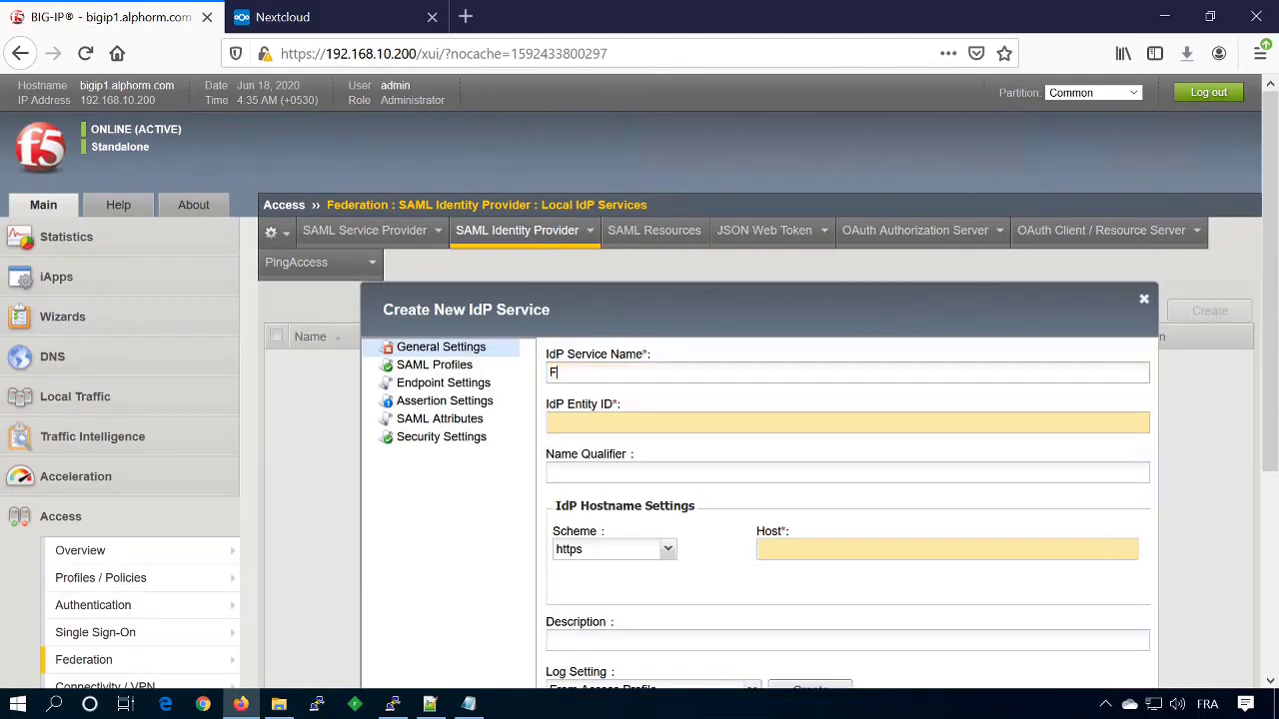
{"action": "type", "text": "5_APM_IDP"}
{"action": "mouse_move", "coordinate": [612, 412]}
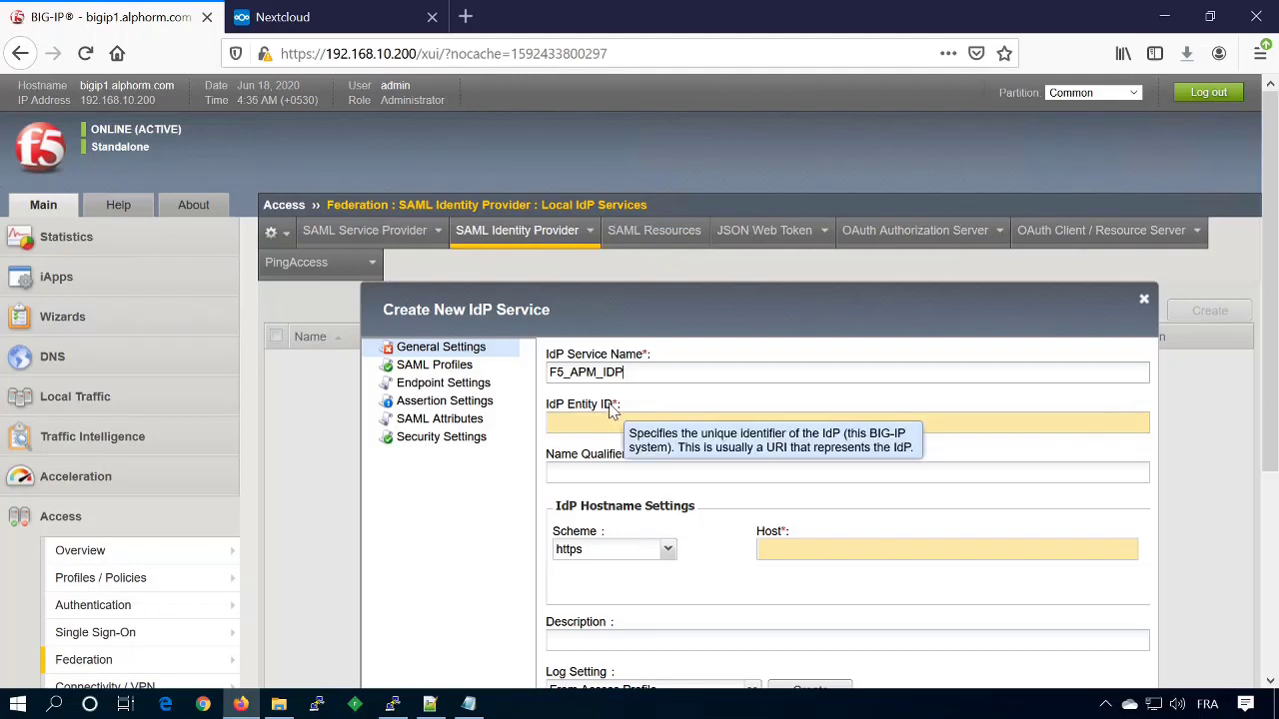
{"action": "left_click", "coordinate": [598, 424]}
{"action": "type", "text": "h"}
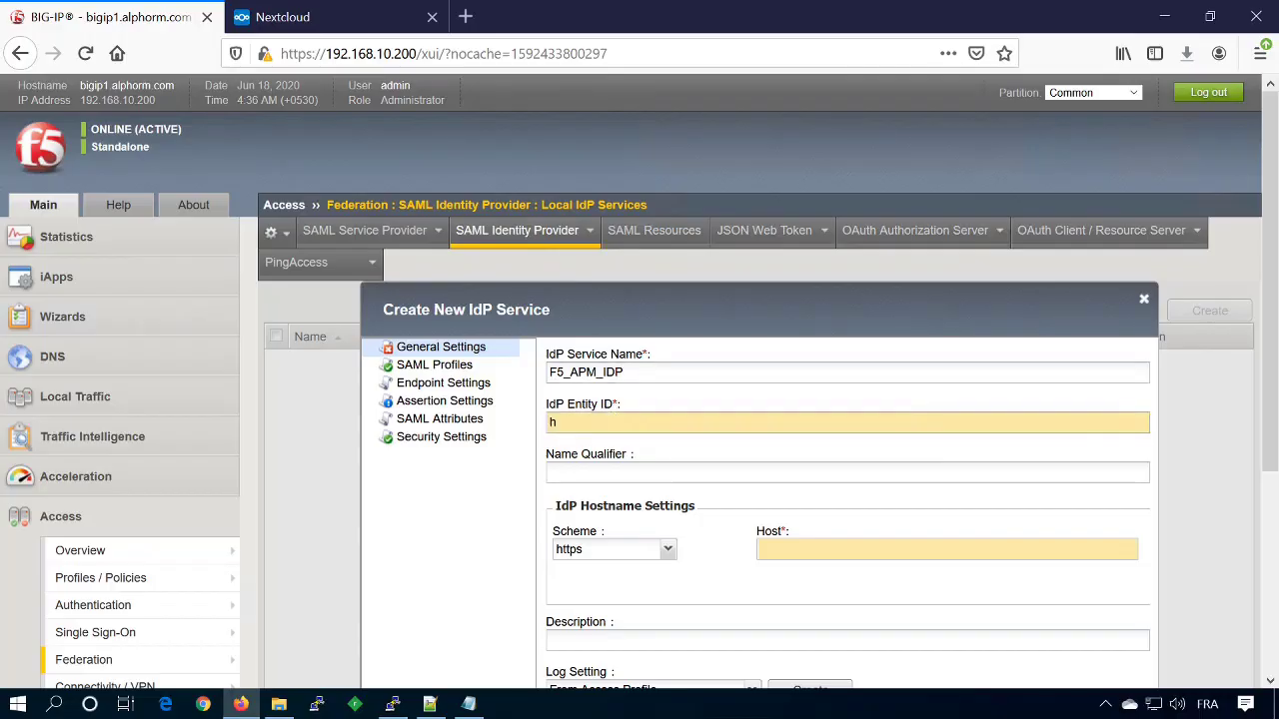
{"action": "type", "text": "ttps:"}
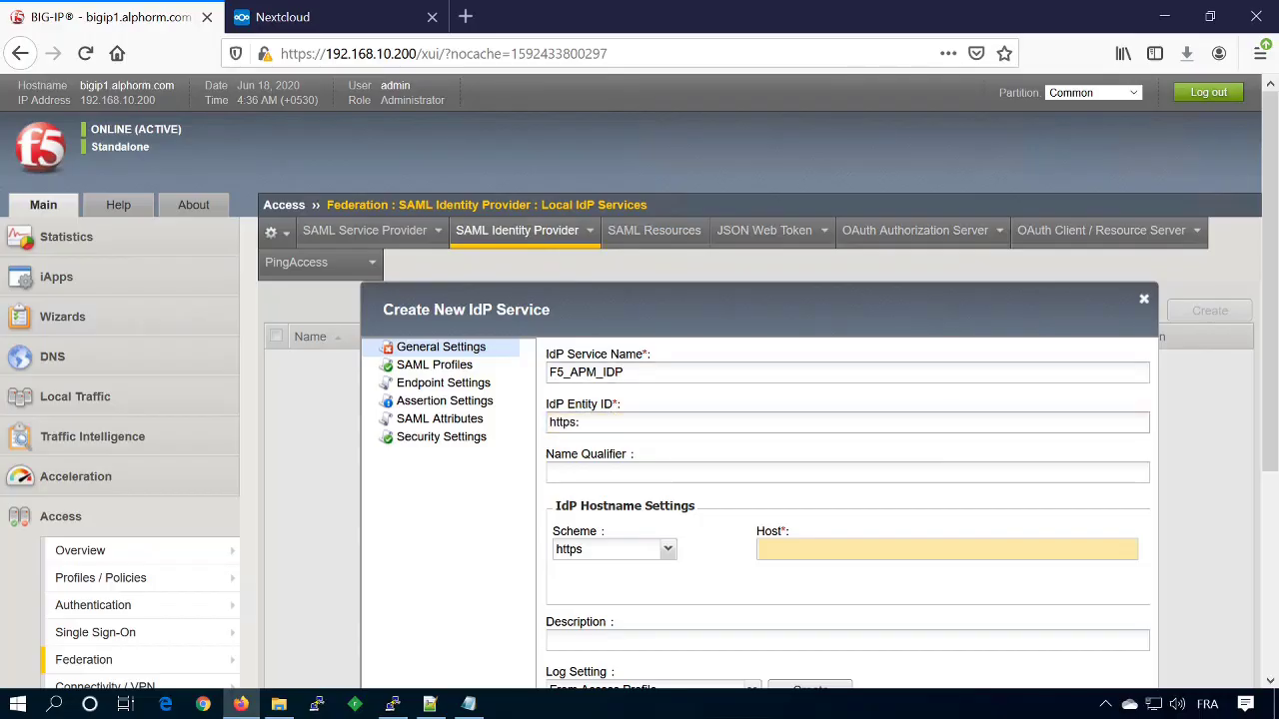
{"action": "type", "text": "//idp/."}
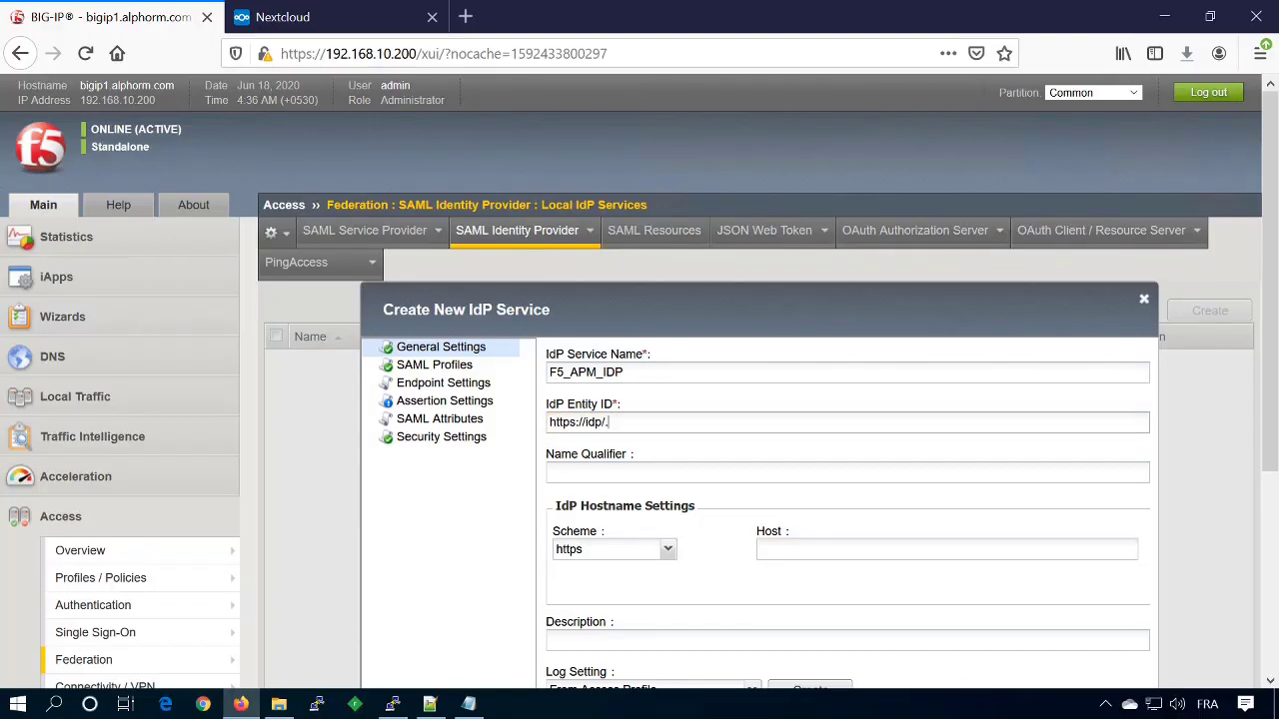
{"action": "key", "text": "BackSpace"}
{"action": "key", "text": "BackSpace"}
{"action": "type", "text": ".alphorm.lab"}
In the assertion settings, set the subject type to Unspecified and the subject value to %{session.logon.last.username}.
{"action": "scroll", "coordinate": [724, 599], "scroll_direction": "down", "scroll_amount": 3}
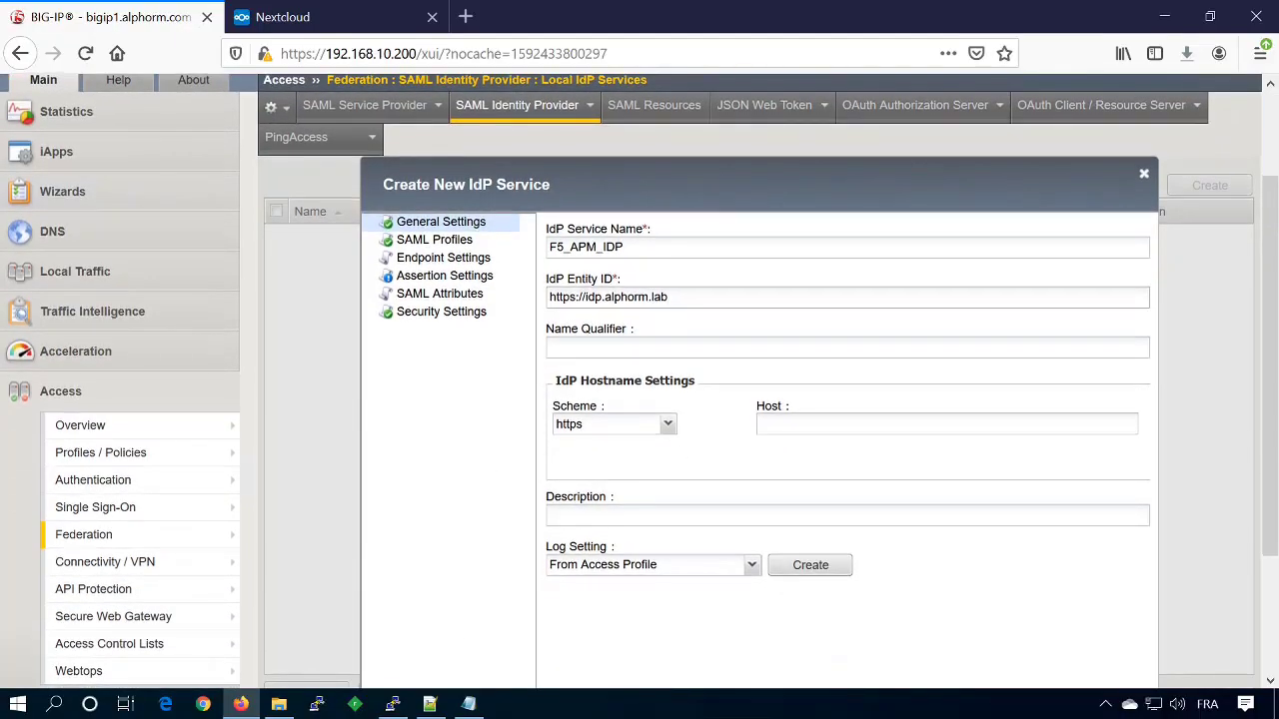
{"action": "left_click", "coordinate": [445, 280]}
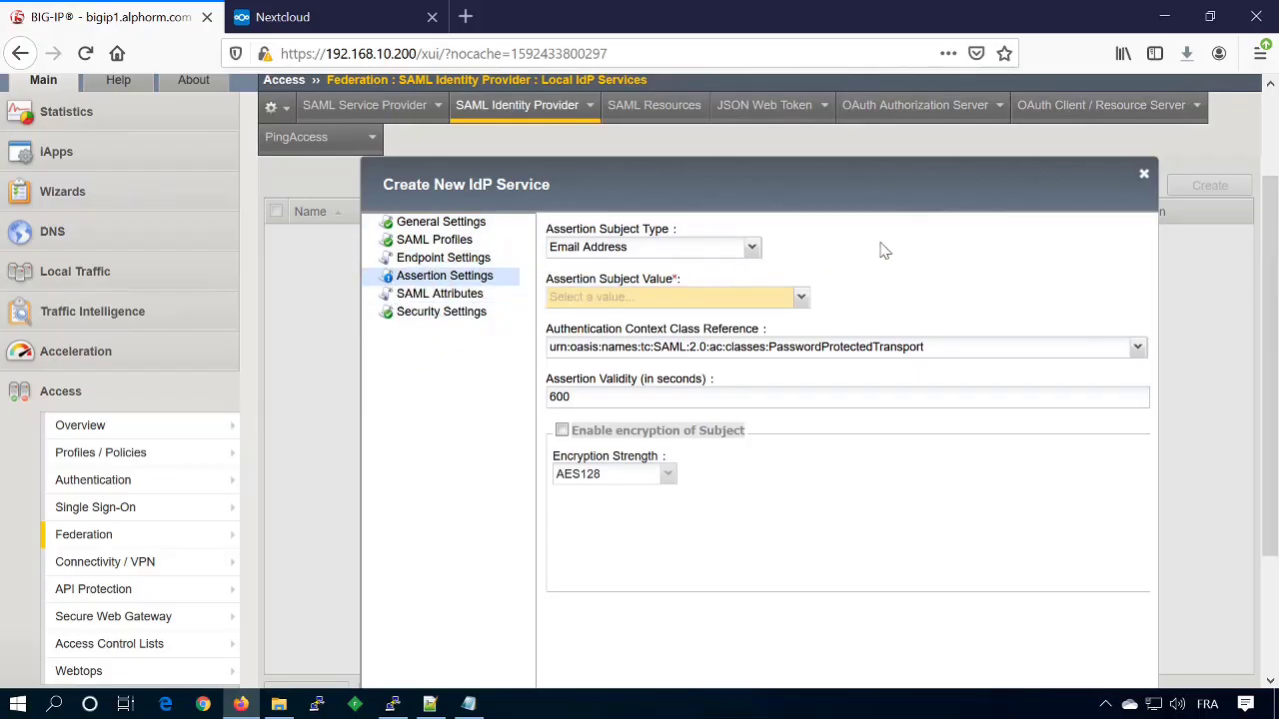
{"action": "left_click", "coordinate": [752, 250]}
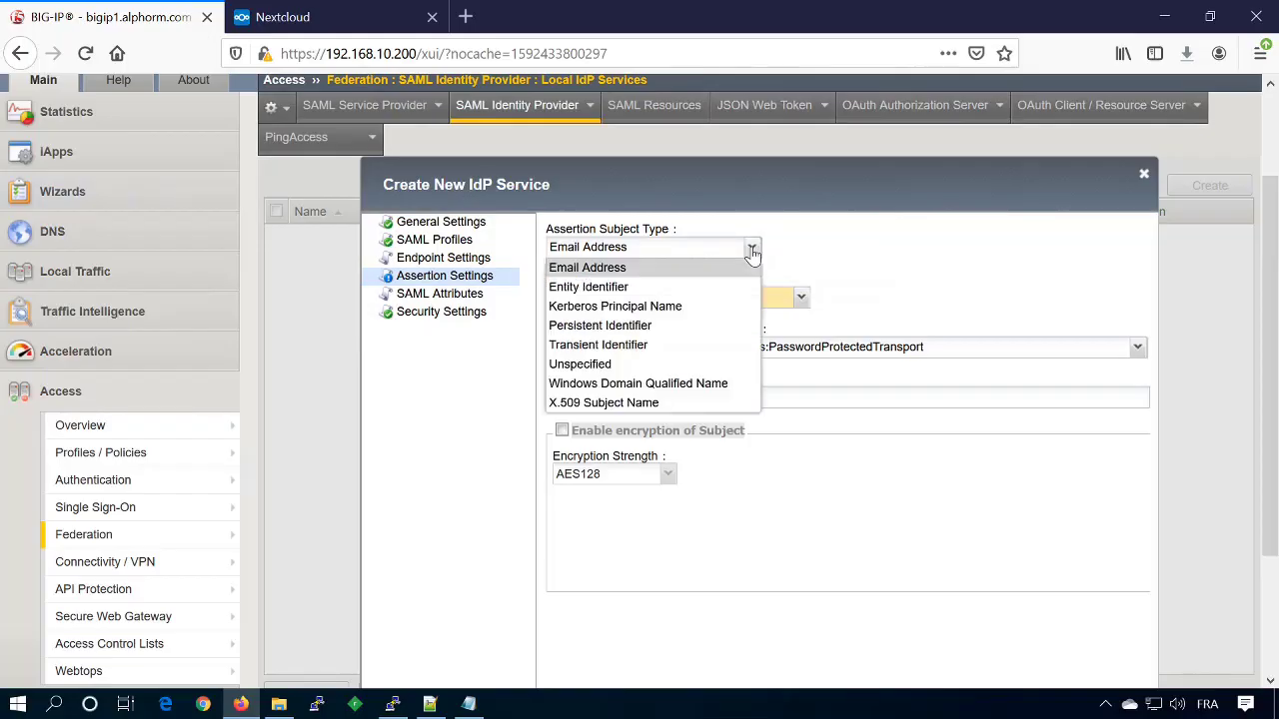
{"action": "left_click", "coordinate": [586, 366]}
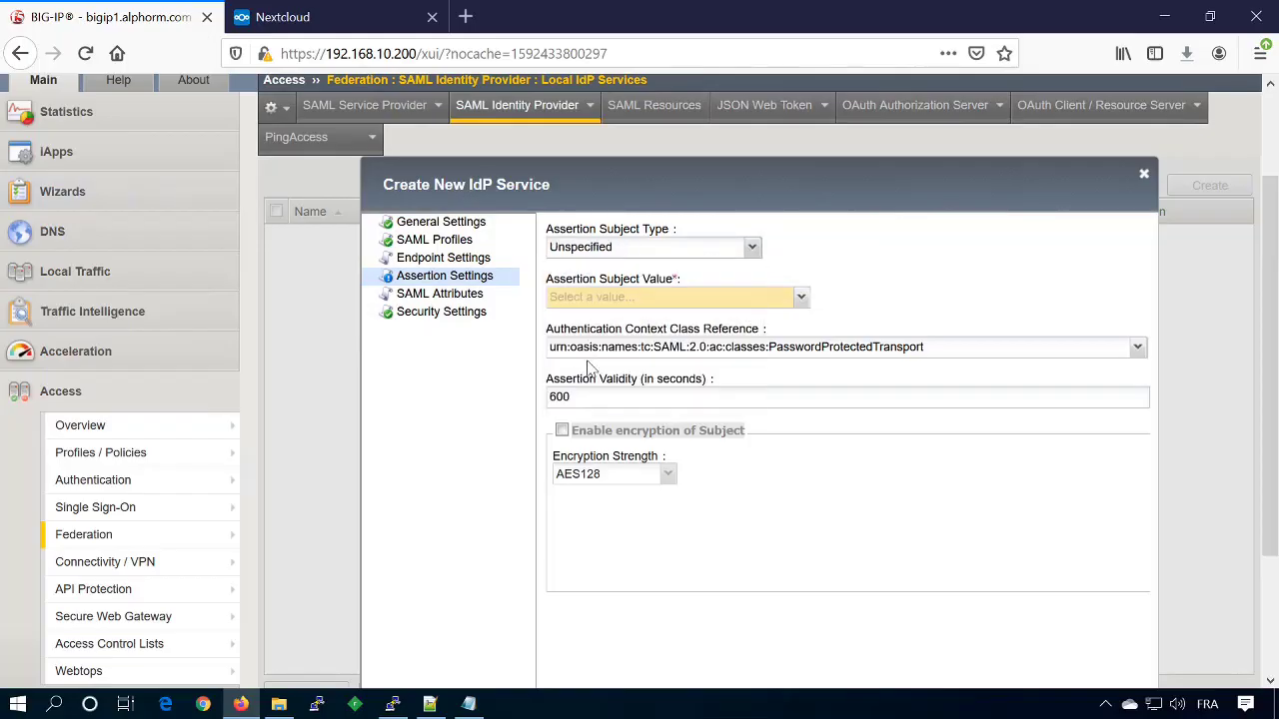
{"action": "left_click", "coordinate": [801, 297]}
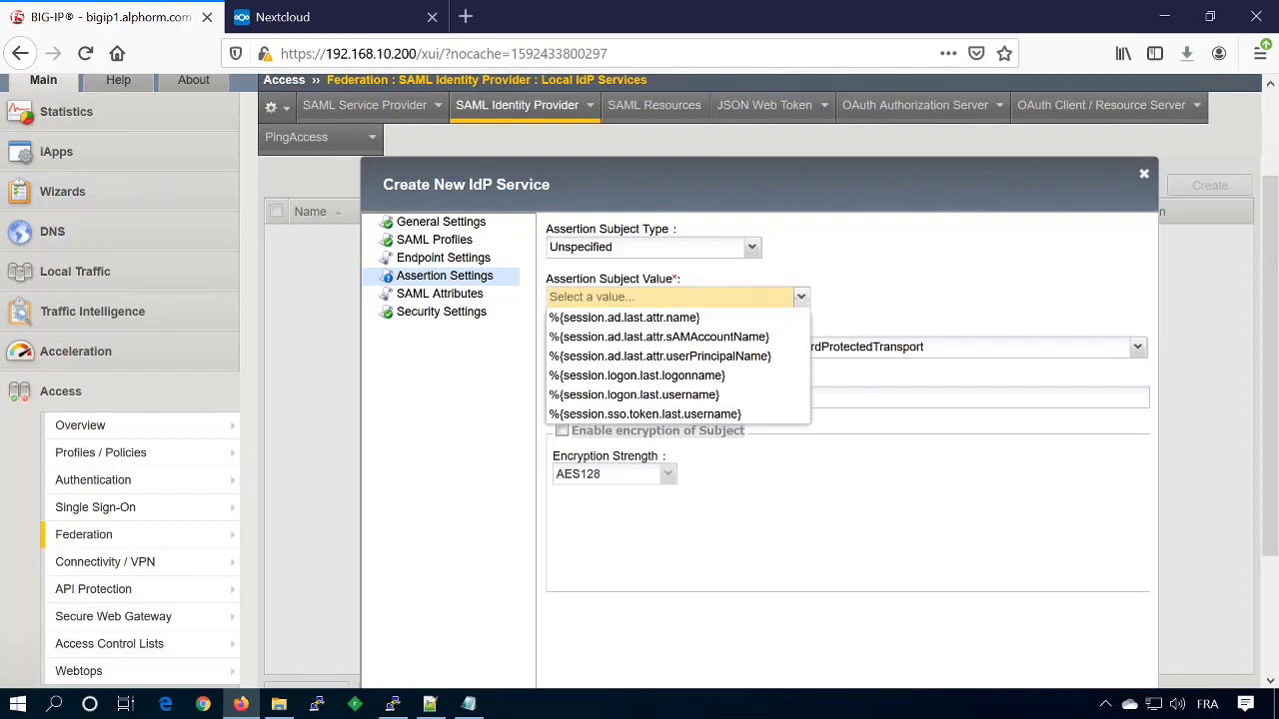
{"action": "left_click", "coordinate": [578, 400]}
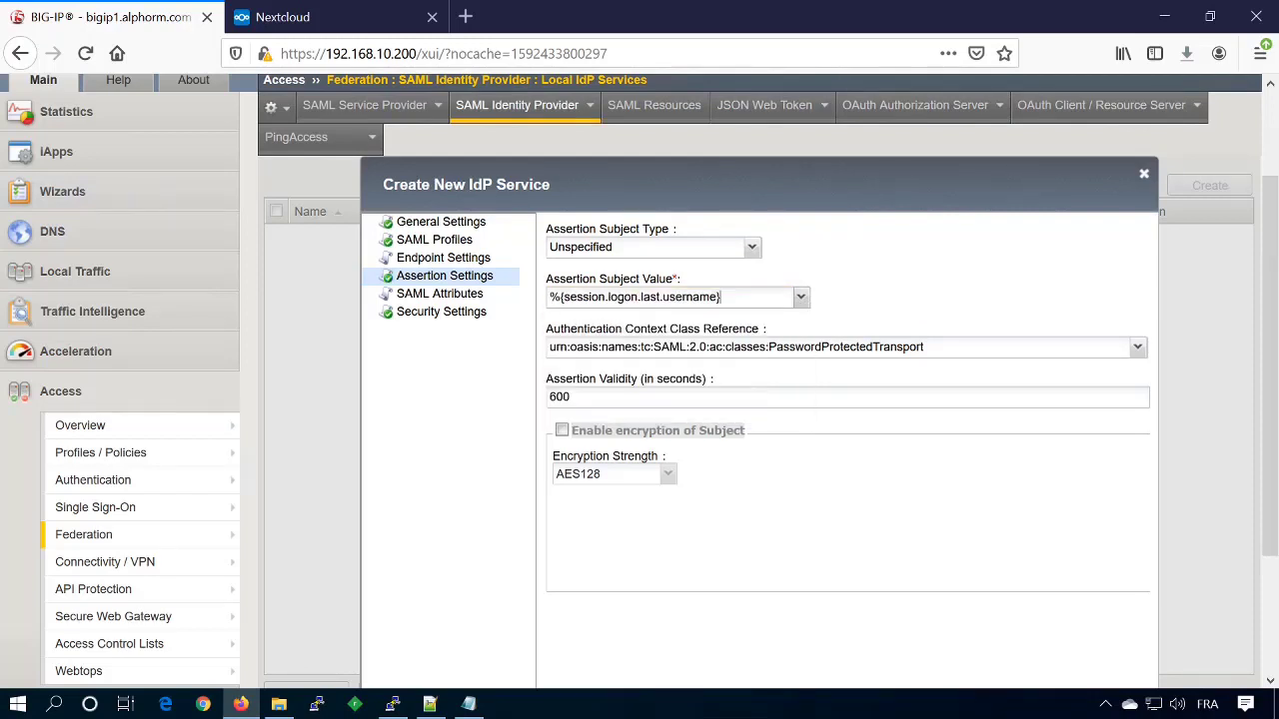
Use /Common/CERT_SAML as both the signing key and the signing certificate, and finish creating the IdP service.
{"action": "left_click", "coordinate": [430, 316]}
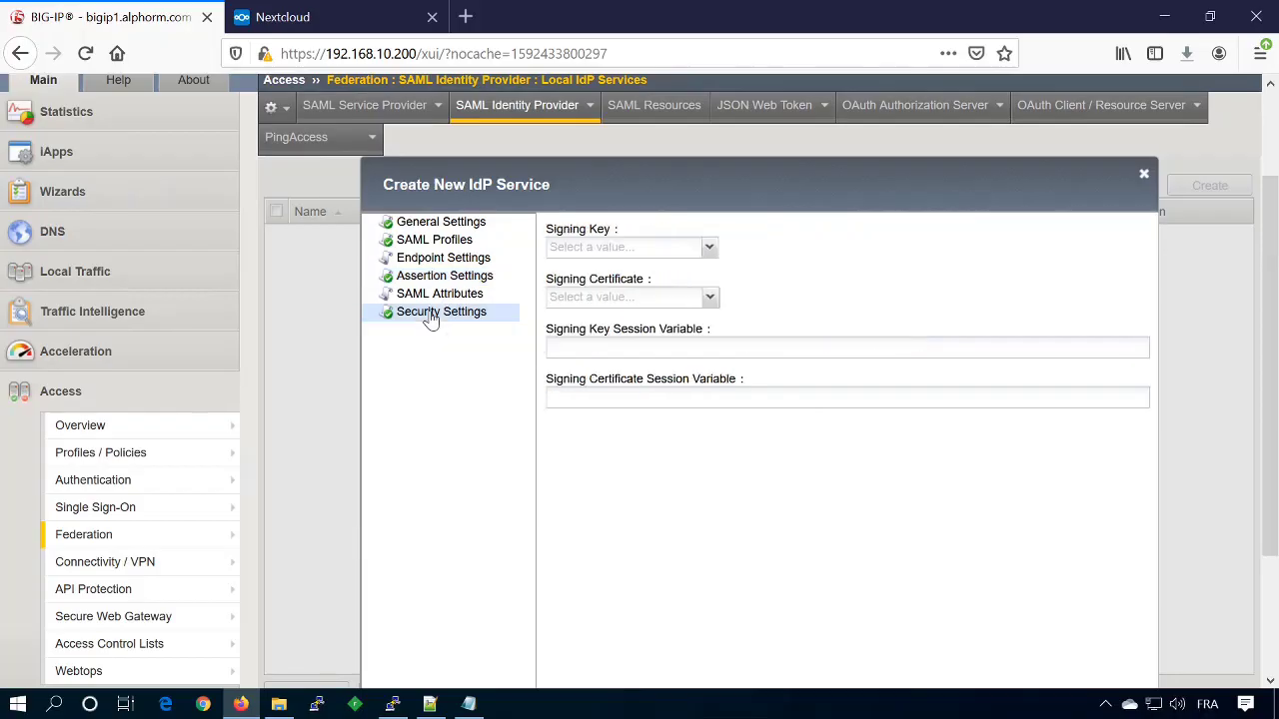
{"action": "left_click", "coordinate": [709, 250]}
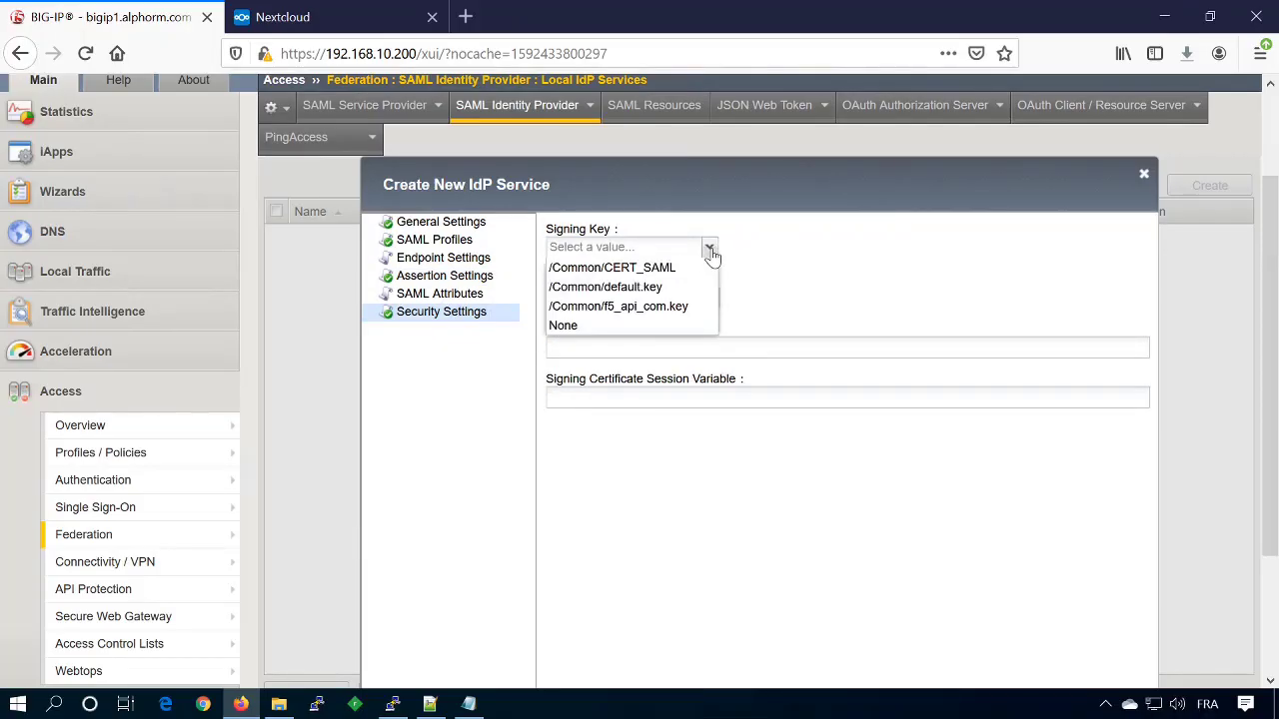
{"action": "left_click", "coordinate": [609, 268]}
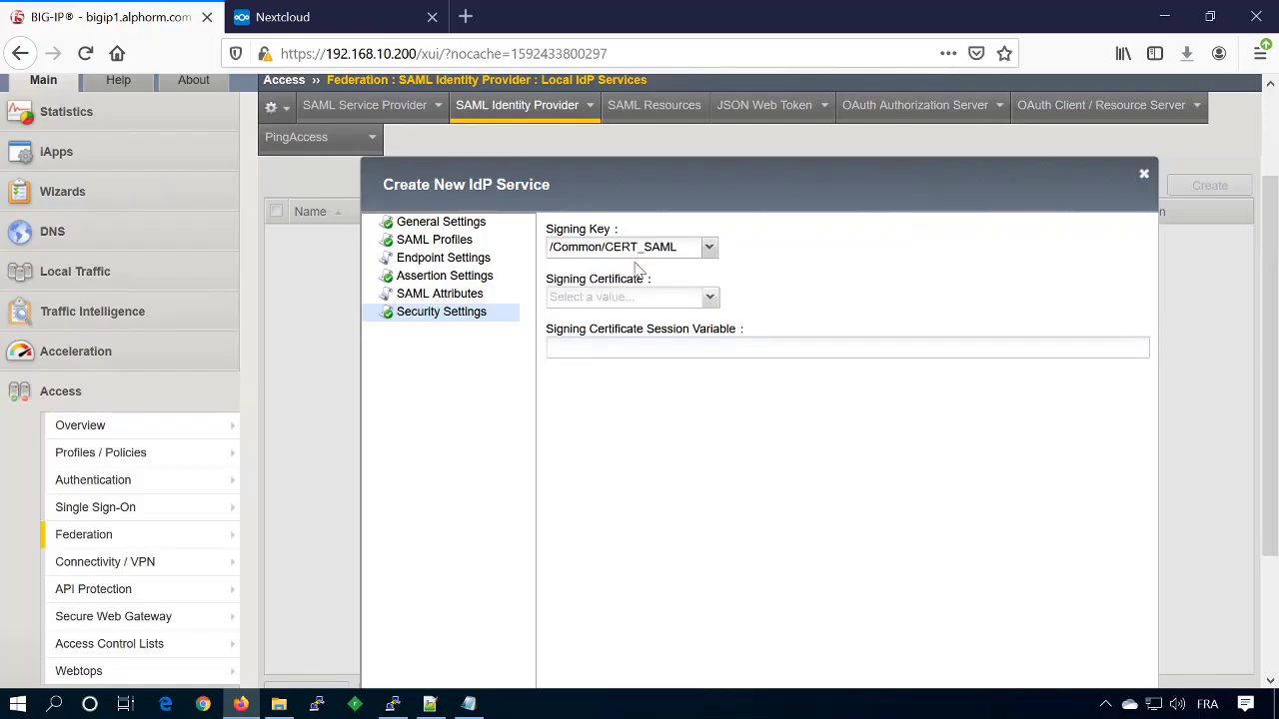
{"action": "left_click", "coordinate": [703, 300]}
{"action": "left_click", "coordinate": [631, 315]}
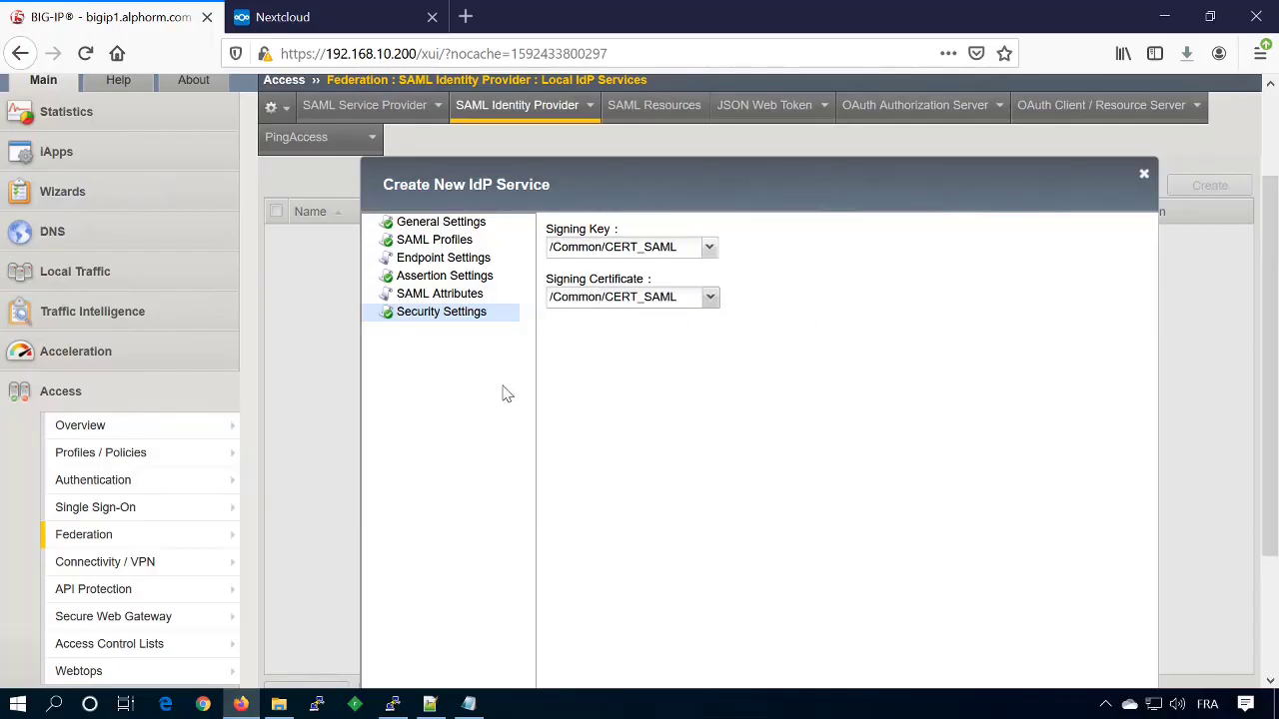
{"action": "scroll", "coordinate": [503, 391], "scroll_direction": "down", "scroll_amount": 5}
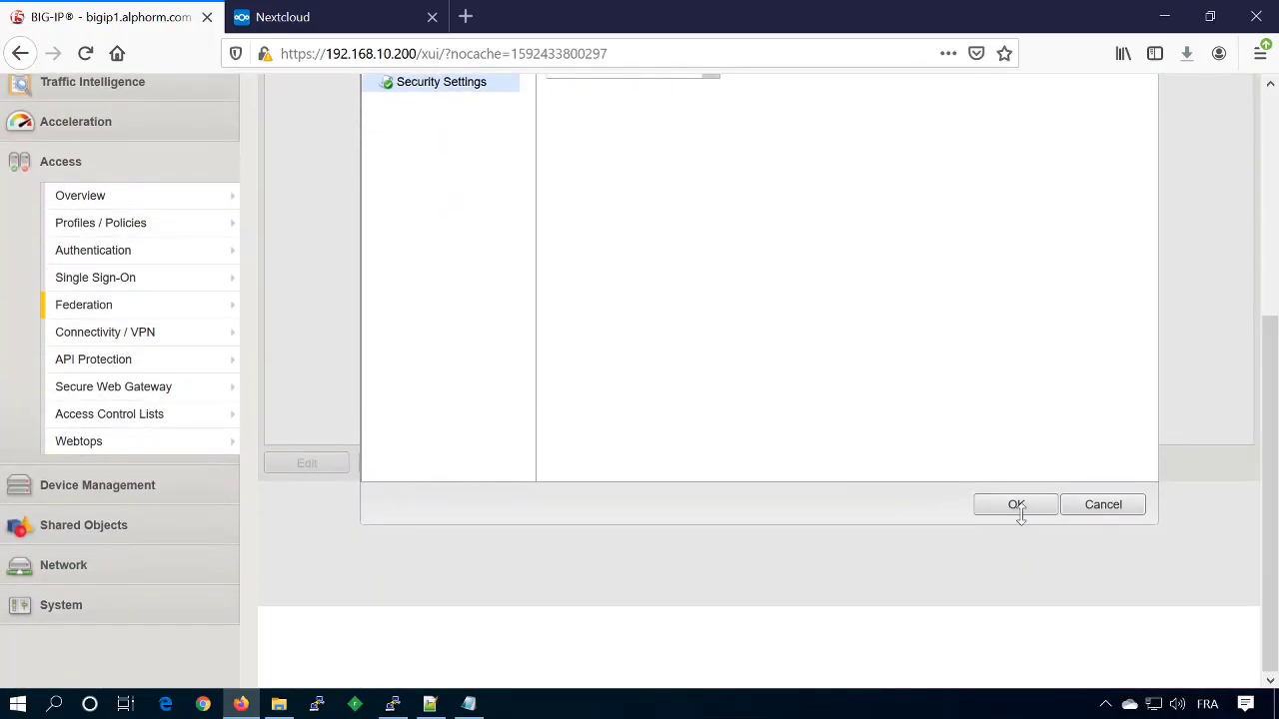
{"action": "left_click", "coordinate": [1021, 514]}
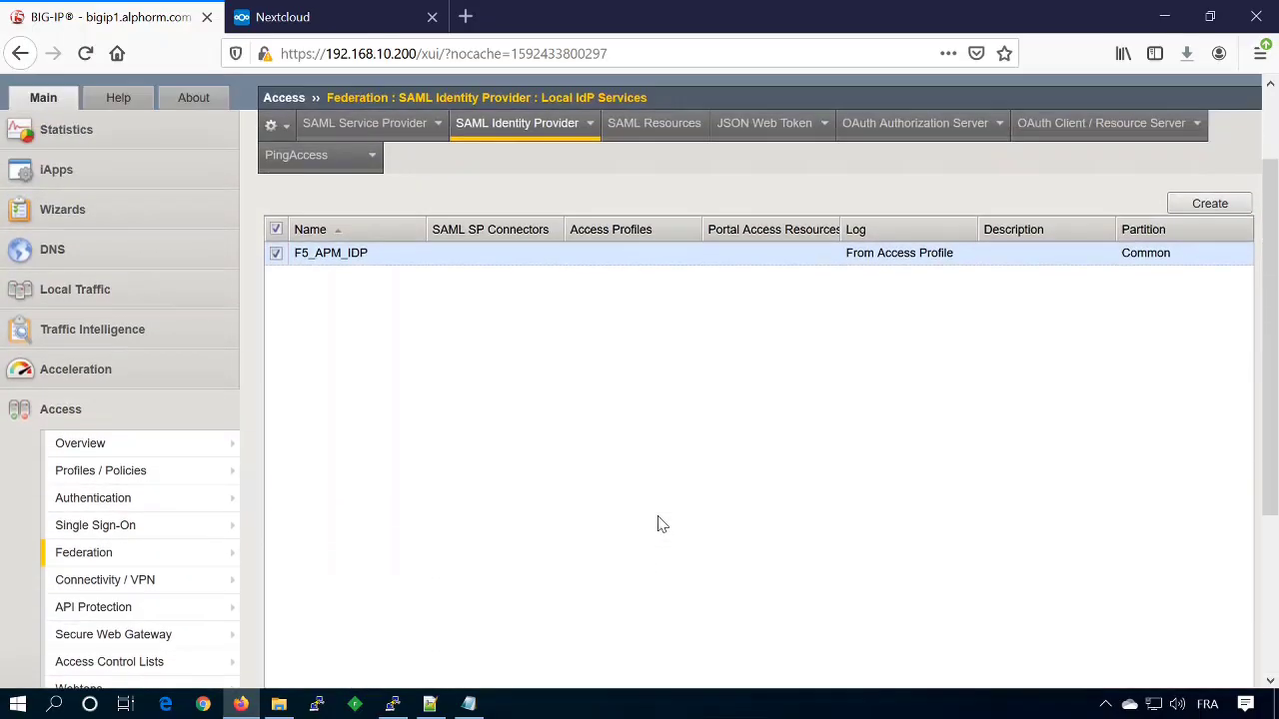
{"action": "scroll", "coordinate": [660, 525], "scroll_direction": "up", "scroll_amount": 1}
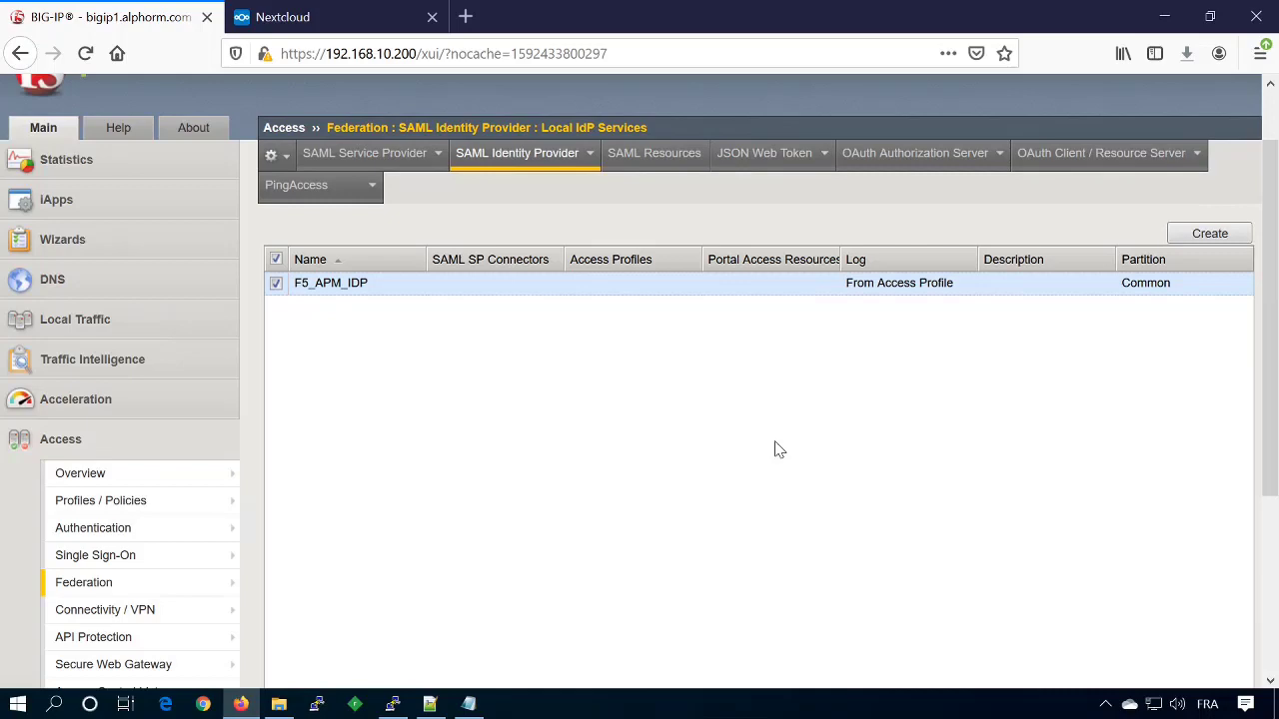
{"action": "scroll", "coordinate": [779, 450], "scroll_direction": "down", "scroll_amount": 2}
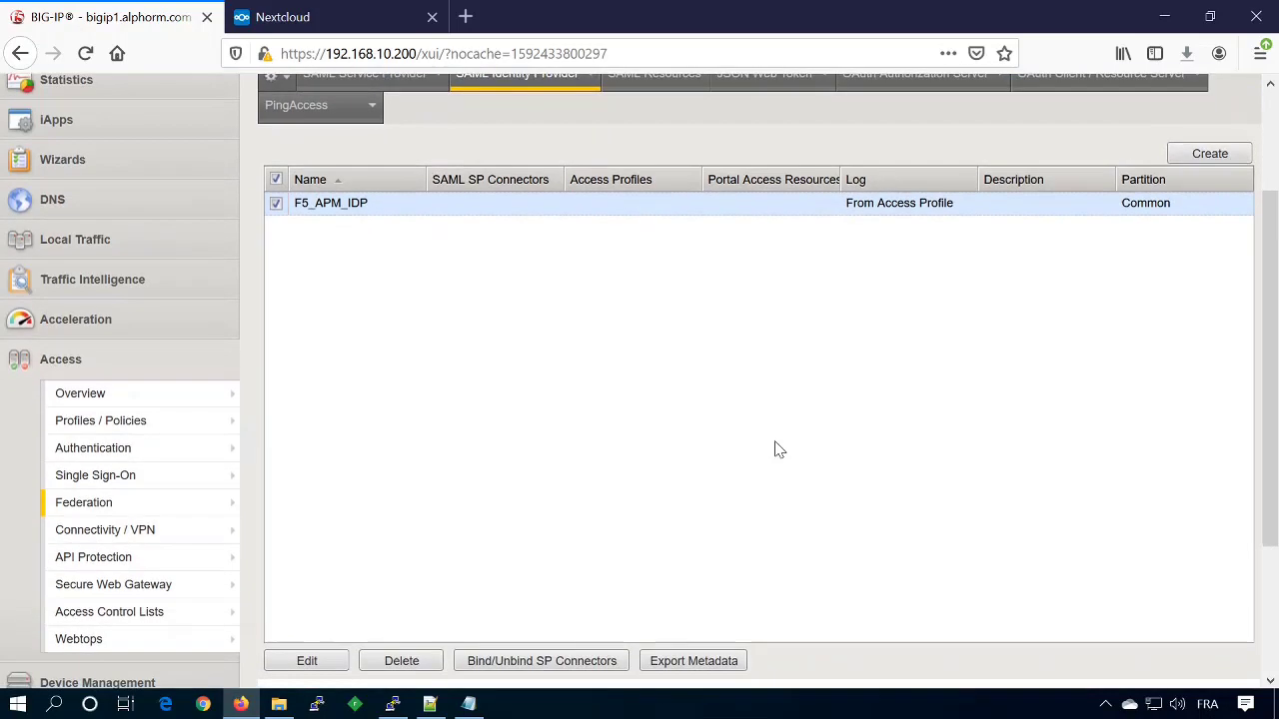
{"action": "scroll", "coordinate": [392, 420], "scroll_direction": "up", "scroll_amount": 2}
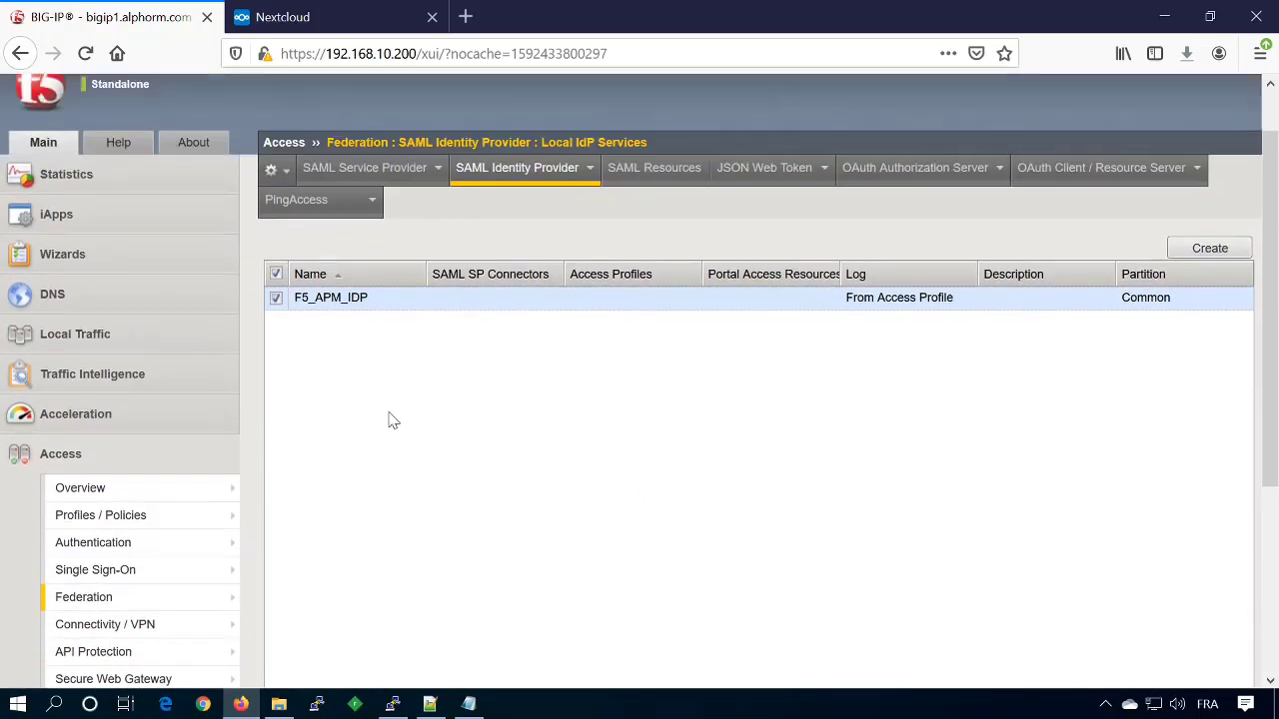
{"action": "scroll", "coordinate": [392, 420], "scroll_direction": "up", "scroll_amount": 1}
{"action": "scroll", "coordinate": [392, 421], "scroll_direction": "down", "scroll_amount": 2}
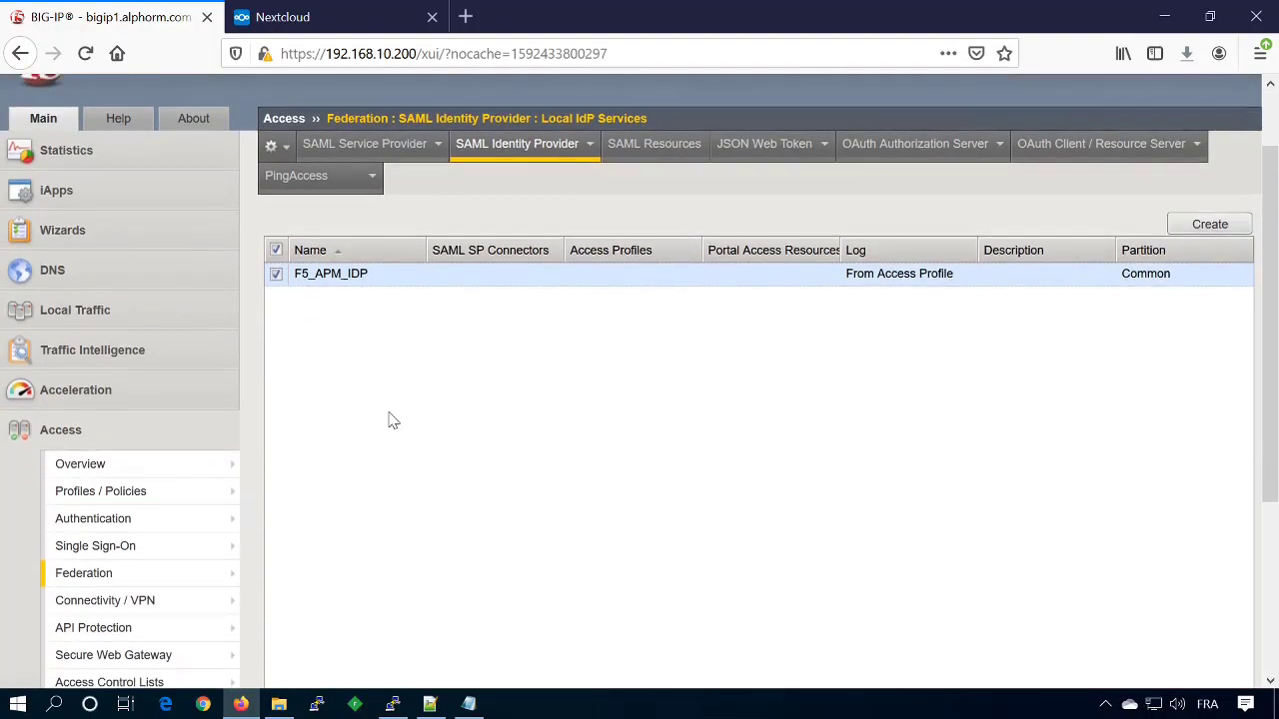